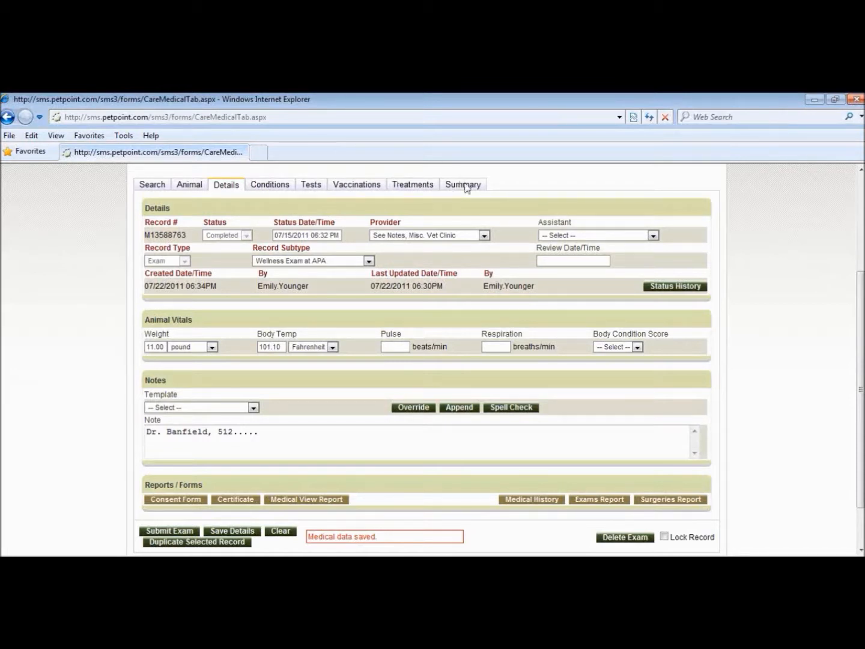
Open the exam's Tests section and choose FeLV/FIV Combo (IDEXX) as the test.
{"action": "left_click", "coordinate": [311, 185]}
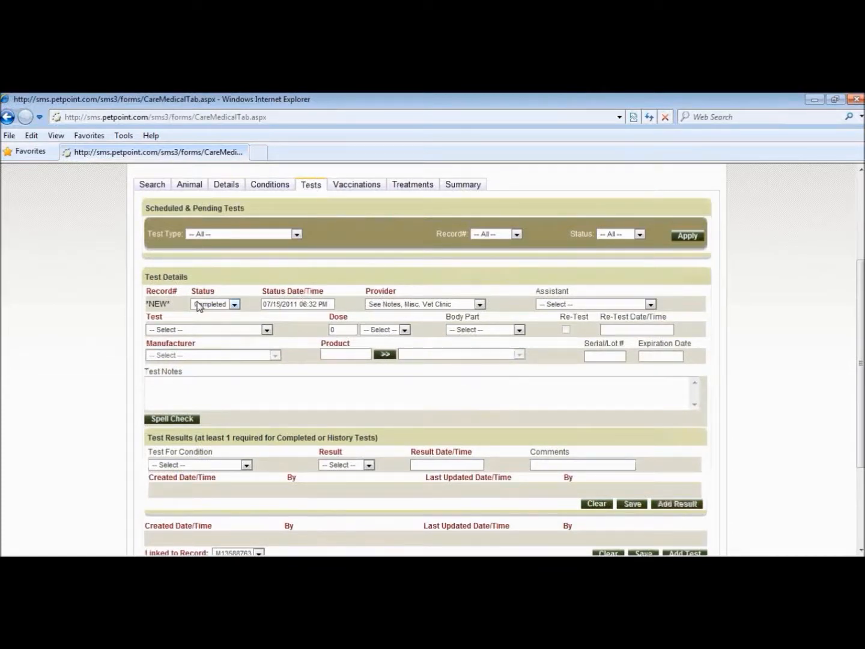
{"action": "left_click", "coordinate": [241, 330]}
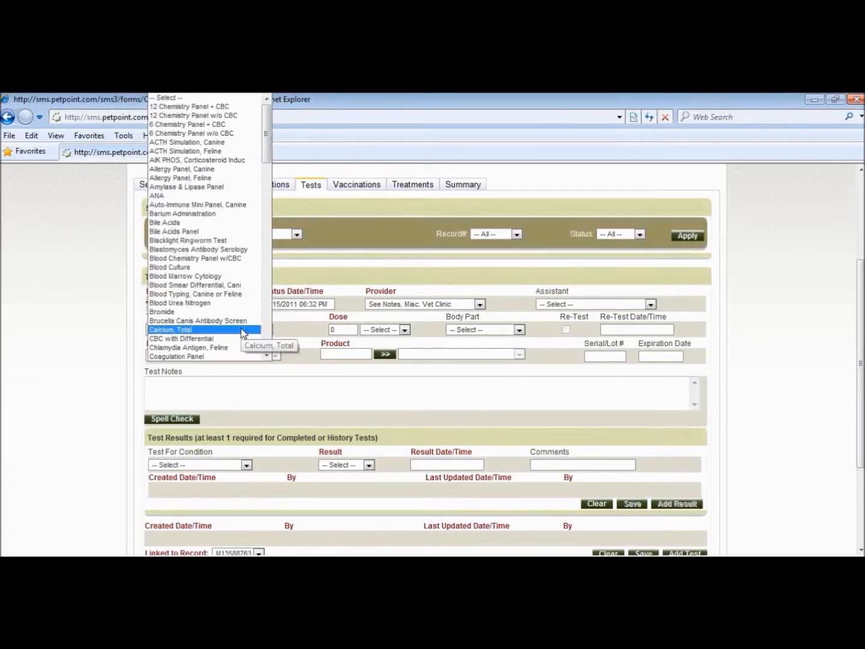
{"action": "scroll", "coordinate": [240, 328], "scroll_direction": "down", "scroll_amount": 6}
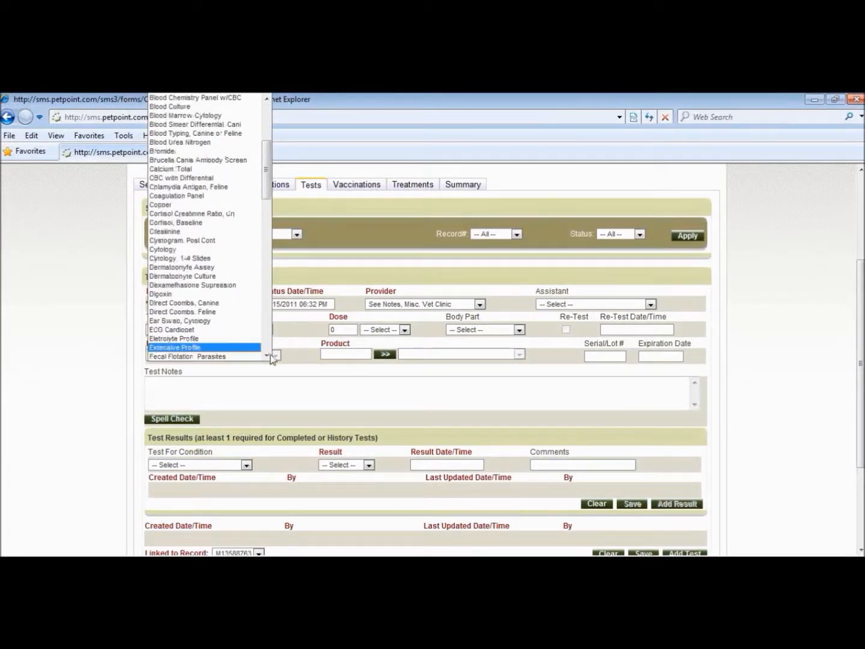
{"action": "scroll", "coordinate": [270, 358], "scroll_direction": "down", "scroll_amount": 3}
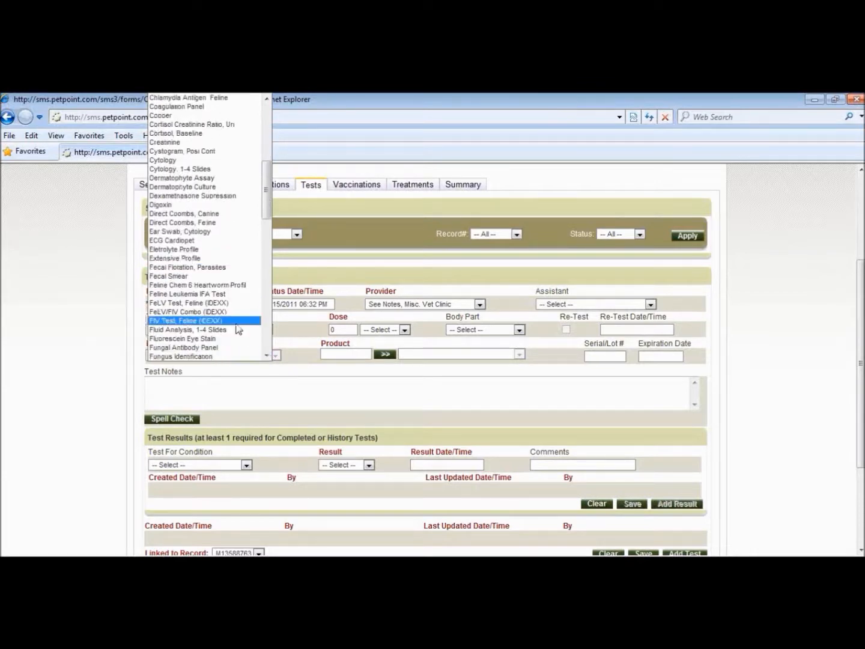
{"action": "left_click", "coordinate": [230, 312]}
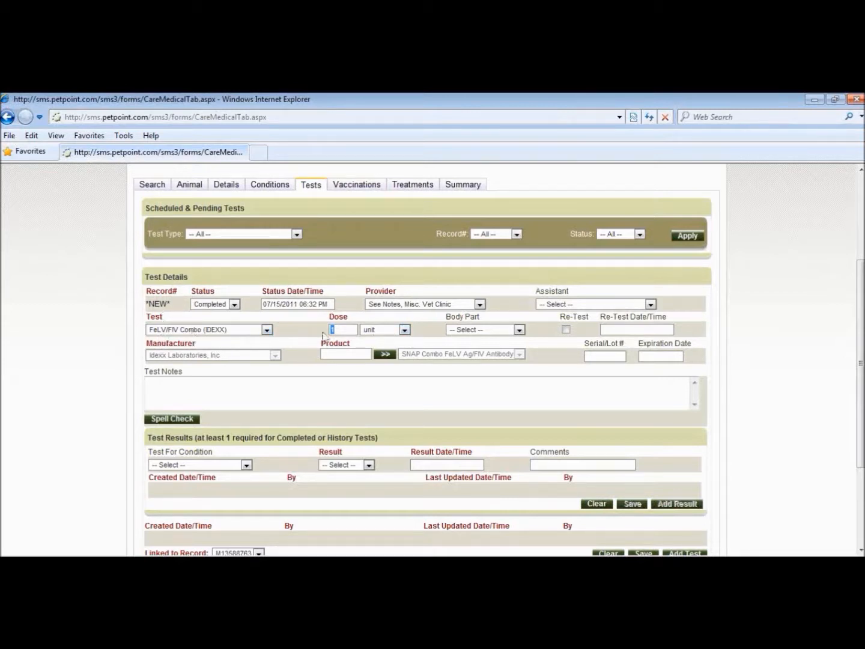
{"action": "key", "text": "Tab"}
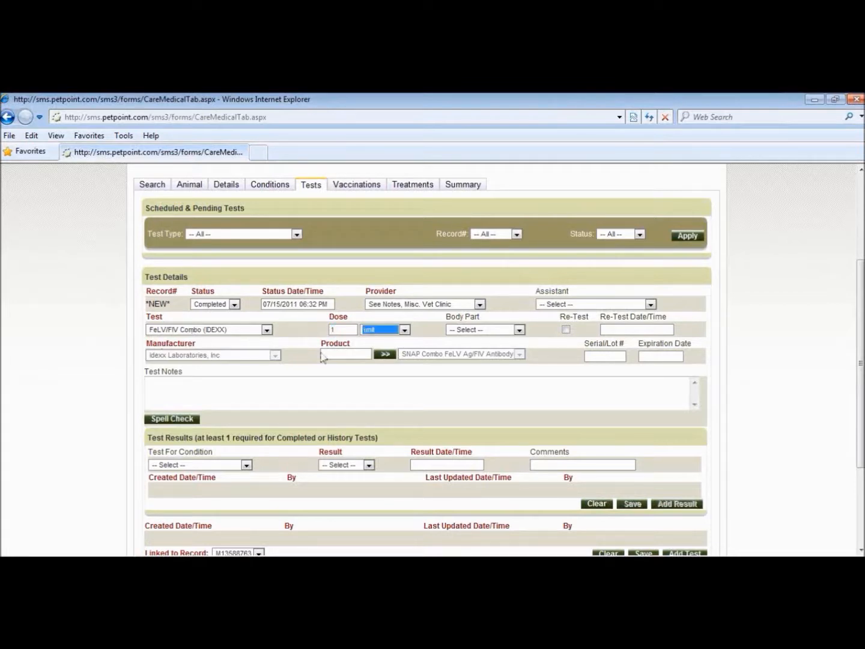
{"action": "key", "text": "Tab"}
{"action": "left_click", "coordinate": [484, 330]}
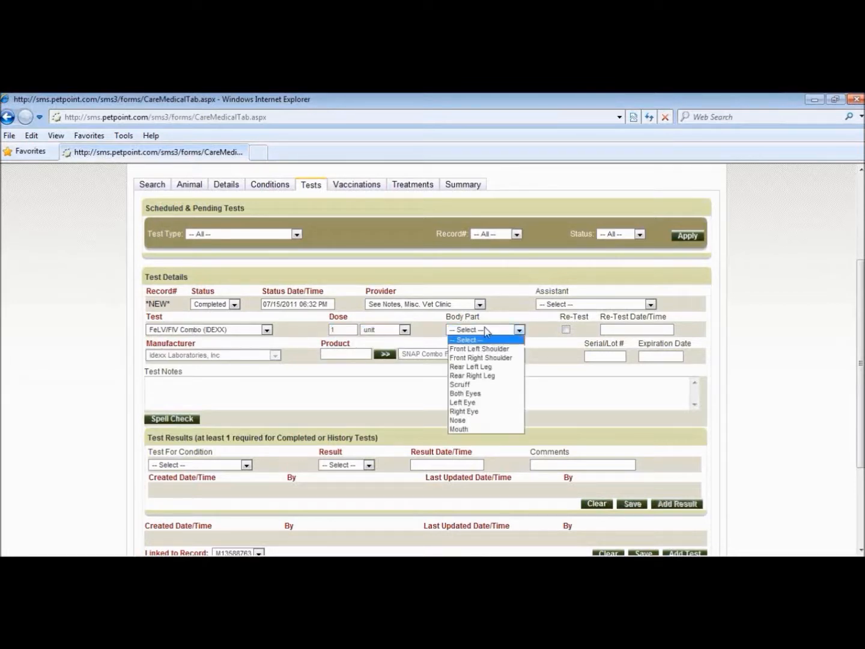
{"action": "left_click", "coordinate": [505, 330]}
{"action": "left_click", "coordinate": [566, 330]}
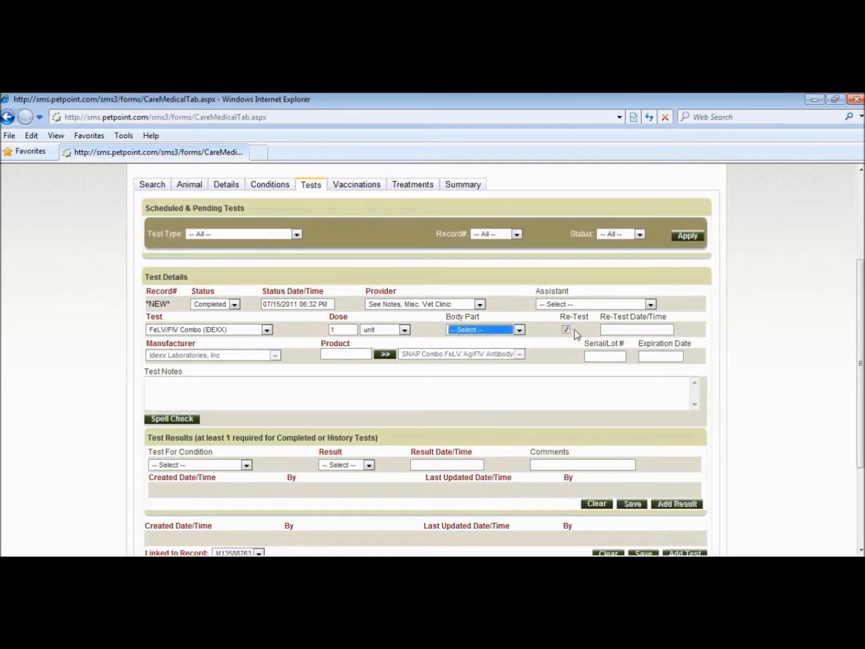
{"action": "left_click", "coordinate": [567, 331]}
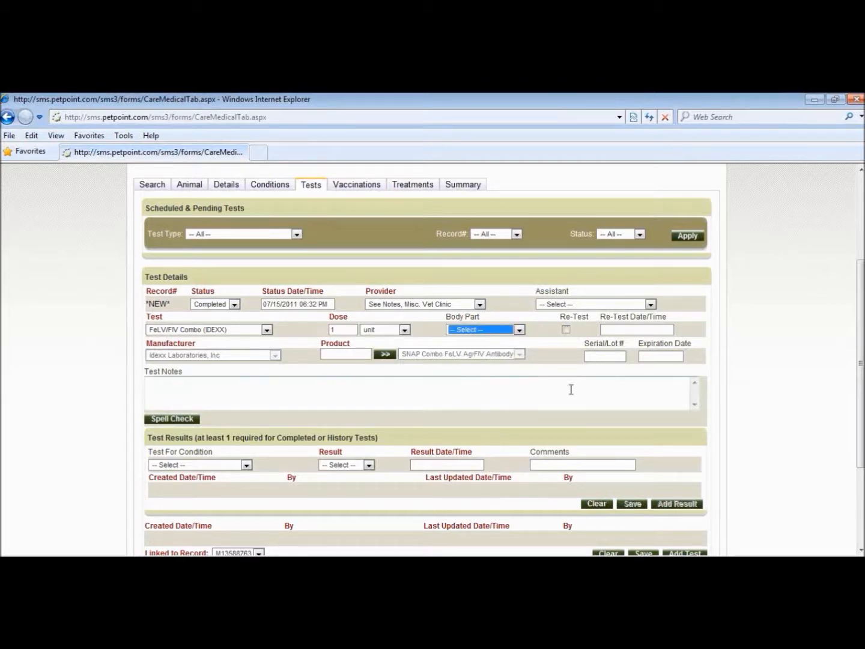
Set the test result's condition to FELV.
{"action": "scroll", "coordinate": [862, 376], "scroll_direction": "down", "scroll_amount": 3}
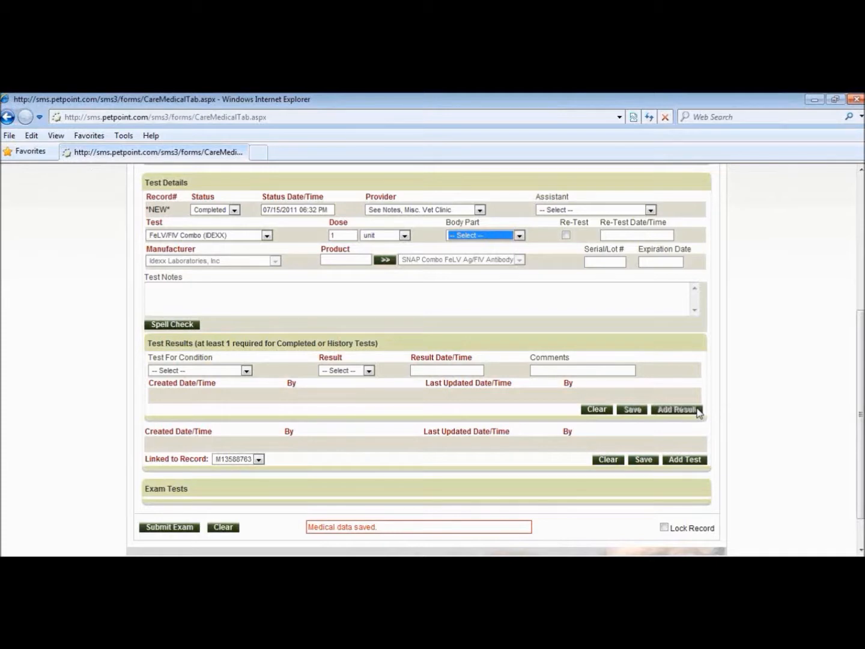
{"action": "left_click", "coordinate": [247, 370]}
{"action": "scroll", "coordinate": [244, 360], "scroll_direction": "down", "scroll_amount": 15}
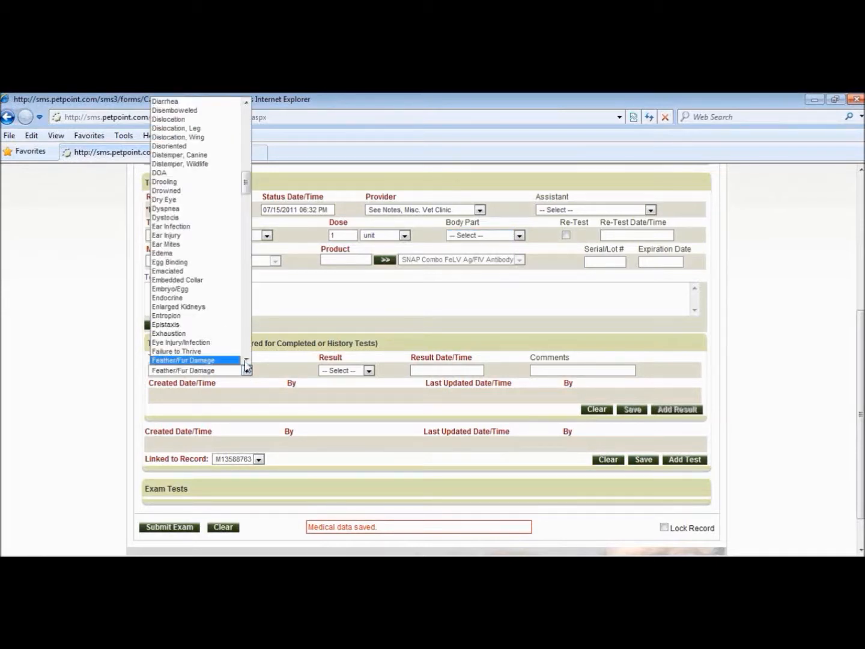
{"action": "scroll", "coordinate": [244, 360], "scroll_direction": "down", "scroll_amount": 1}
{"action": "left_click", "coordinate": [202, 305]}
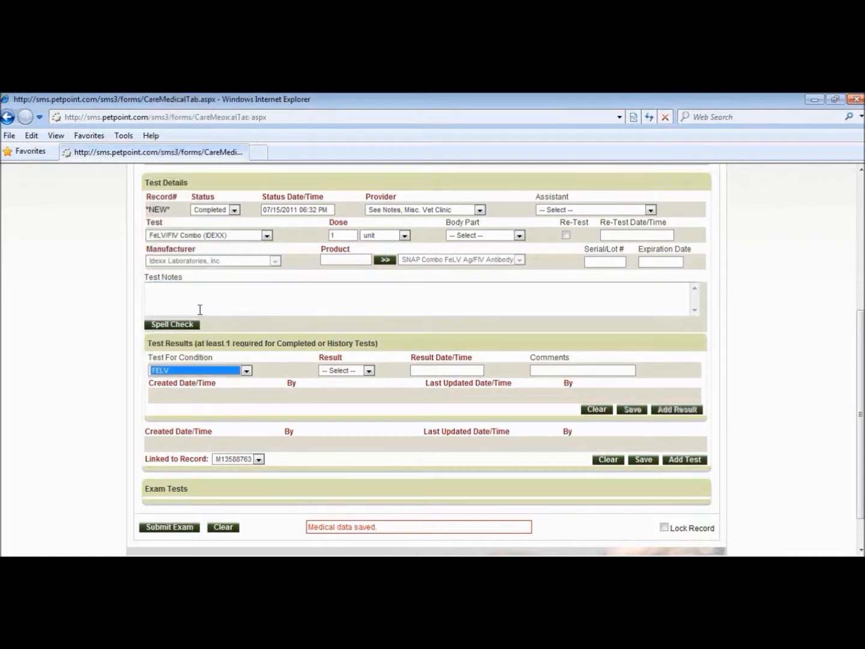
Set the FELV result to Negative and add the test to the exam.
{"action": "left_click", "coordinate": [340, 370]}
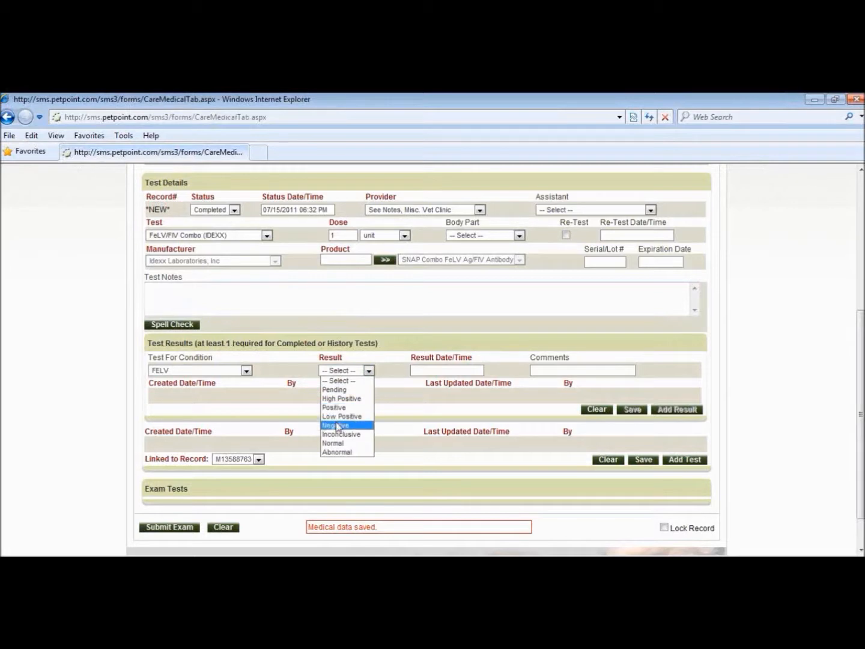
{"action": "left_click", "coordinate": [337, 422]}
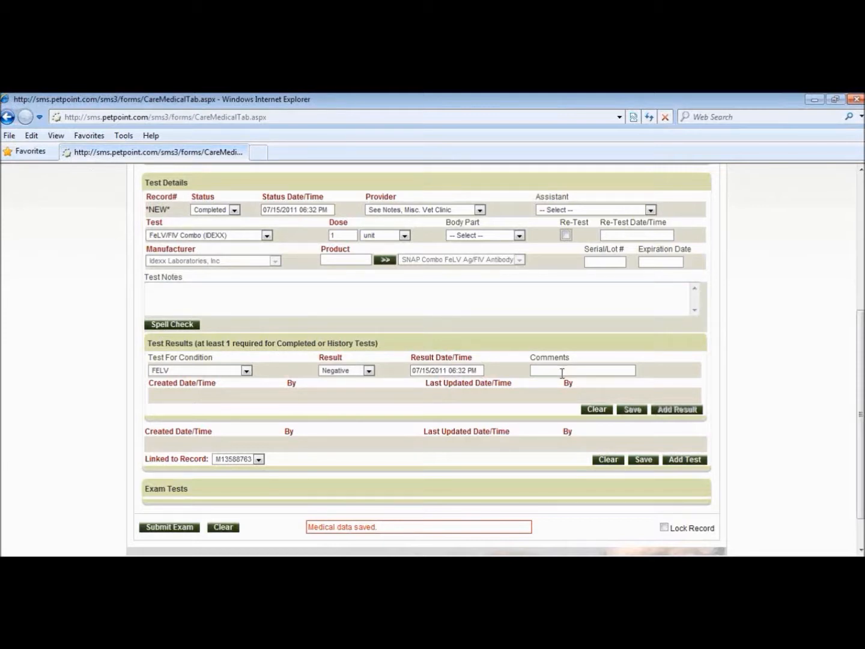
{"action": "left_click", "coordinate": [685, 462]}
Open the FeLV/FIV Combo test from the exam tests list for editing.
{"action": "left_click_drag", "start_coordinate": [863, 414], "coordinate": [863, 337]}
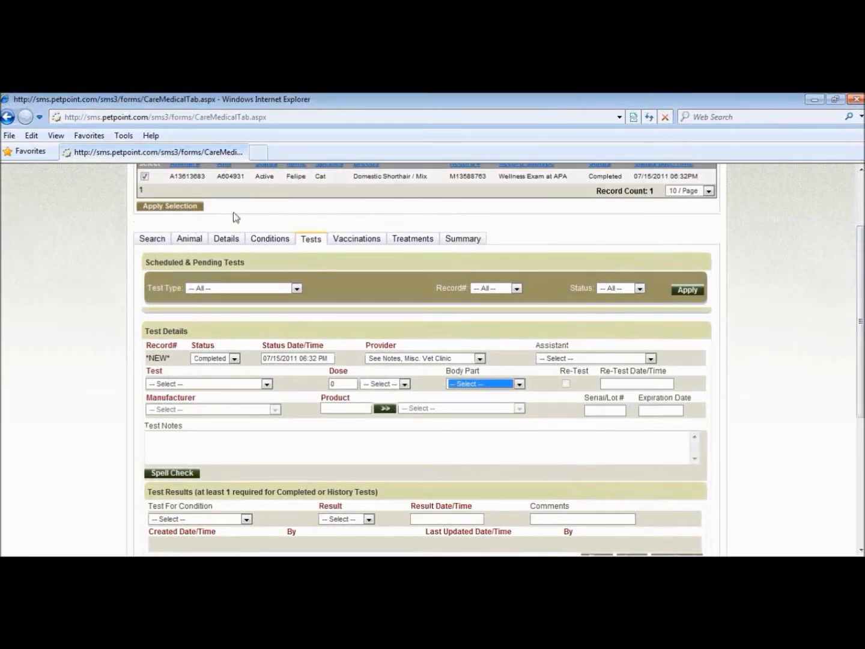
{"action": "left_click_drag", "start_coordinate": [863, 366], "coordinate": [863, 491]}
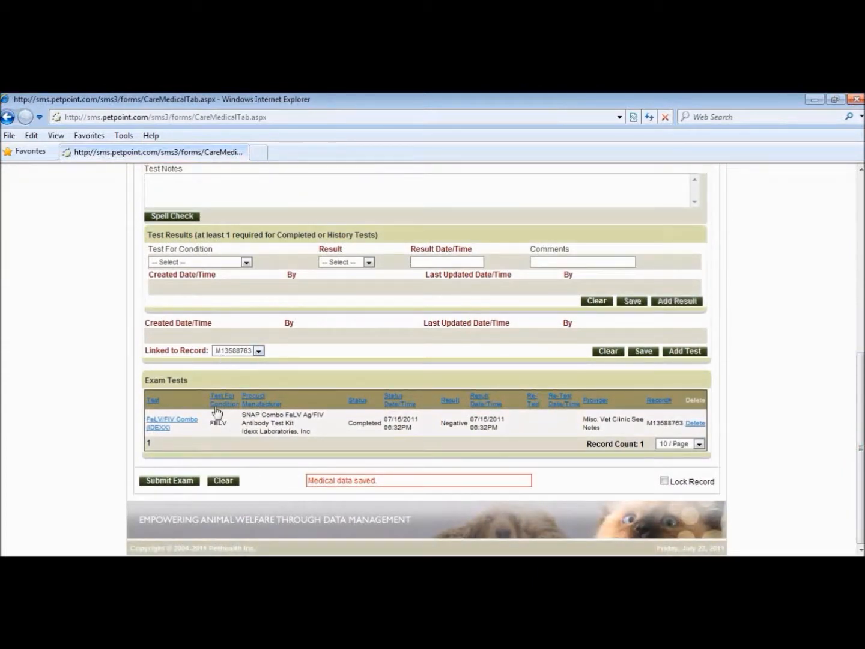
{"action": "left_click", "coordinate": [155, 428]}
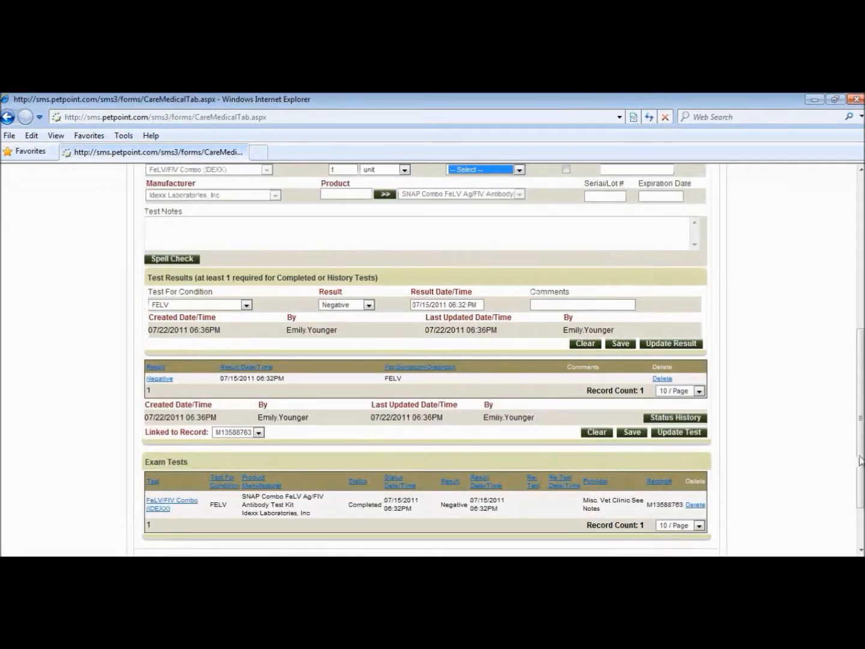
Update the existing FELV test result.
{"action": "left_click_drag", "start_coordinate": [860, 460], "coordinate": [860, 391]}
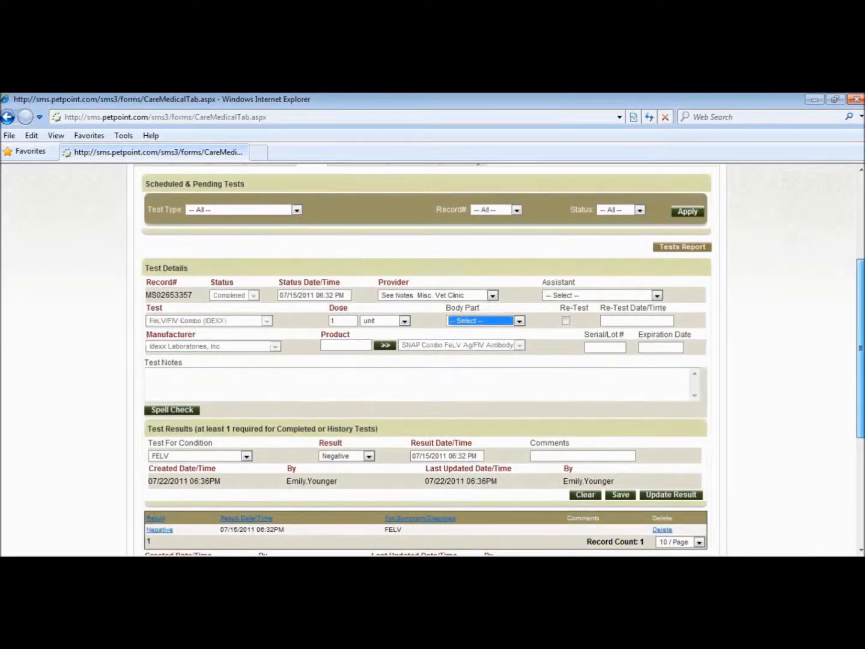
{"action": "scroll", "coordinate": [242, 288], "scroll_direction": "down", "scroll_amount": 2}
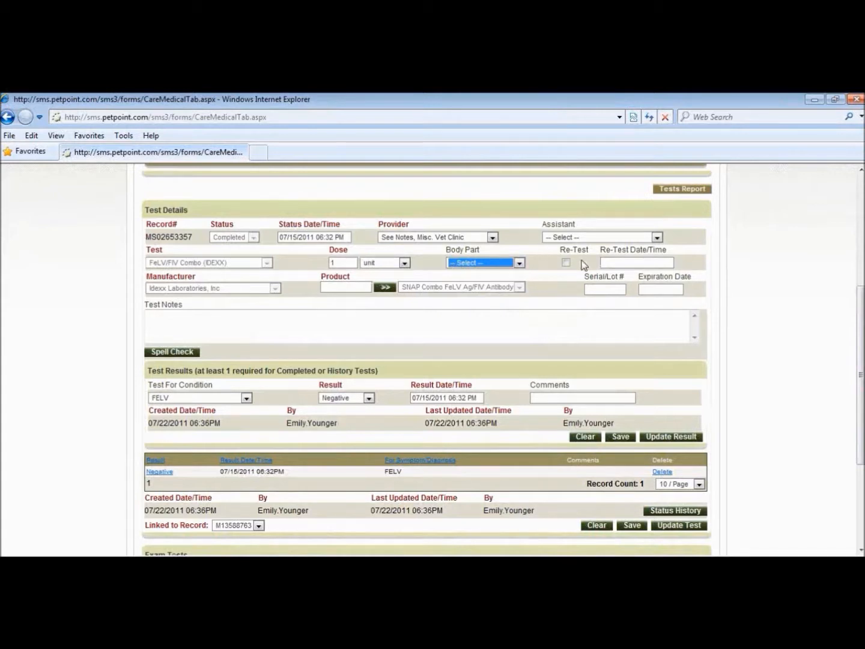
{"action": "left_click_drag", "start_coordinate": [862, 359], "coordinate": [862, 402]}
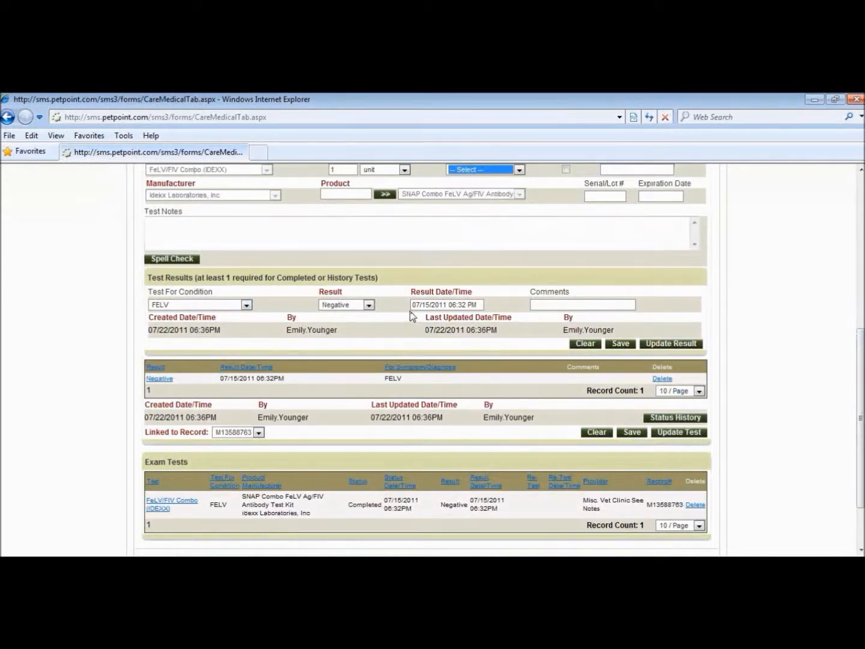
{"action": "left_click", "coordinate": [661, 346]}
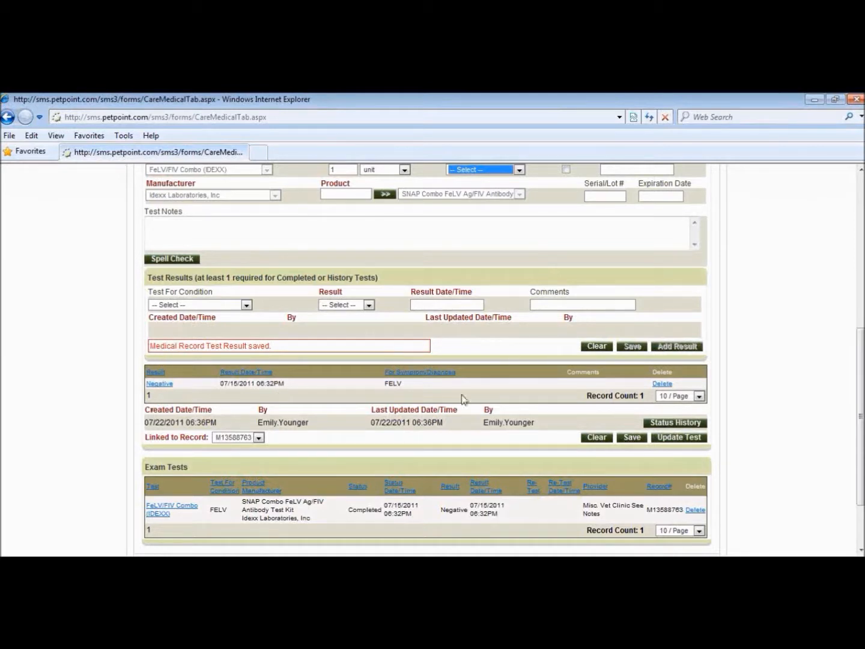
Set a new test result's condition to FIV.
{"action": "left_click", "coordinate": [233, 316]}
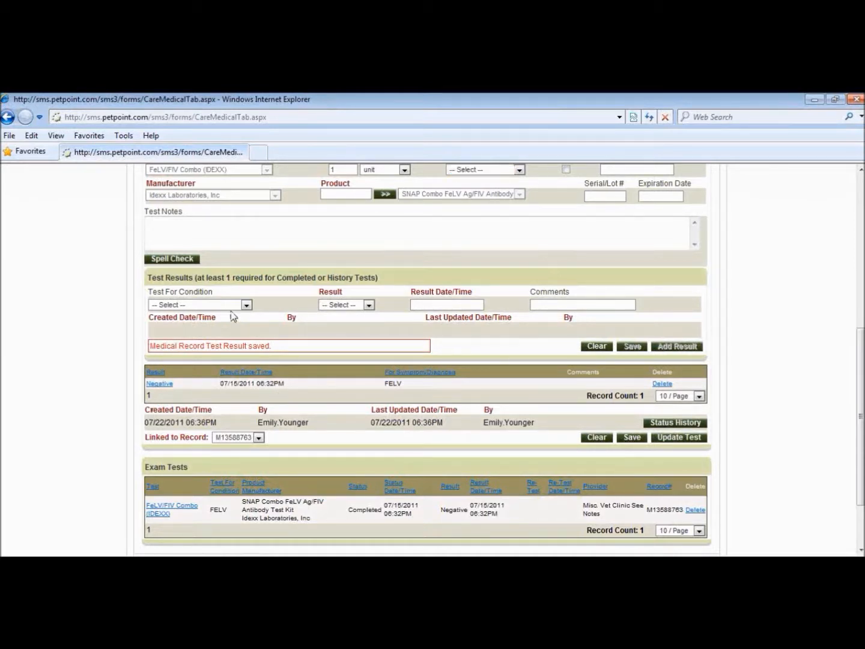
{"action": "left_click", "coordinate": [220, 306]}
{"action": "type", "text": "fi"}
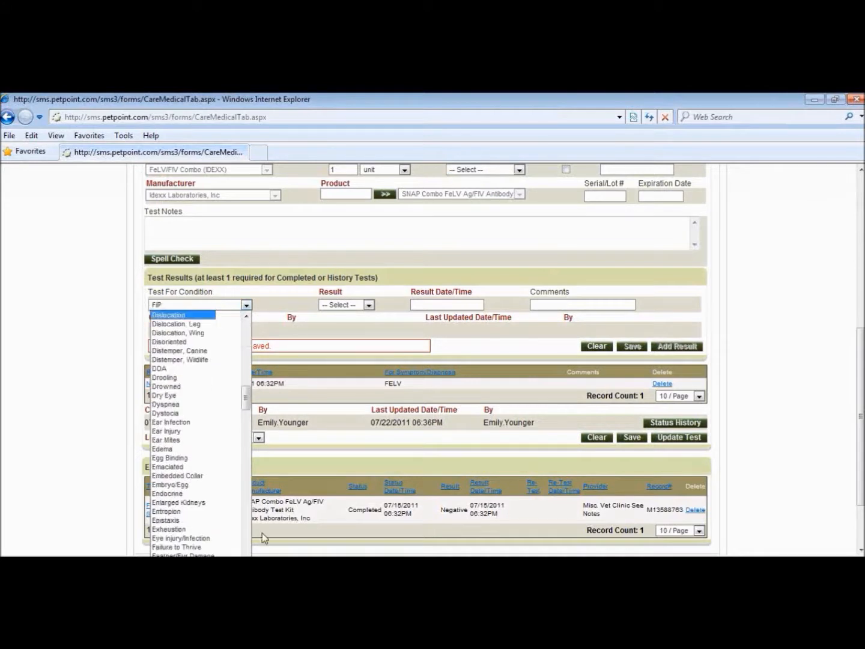
{"action": "scroll", "coordinate": [196, 458], "scroll_direction": "down", "scroll_amount": 1}
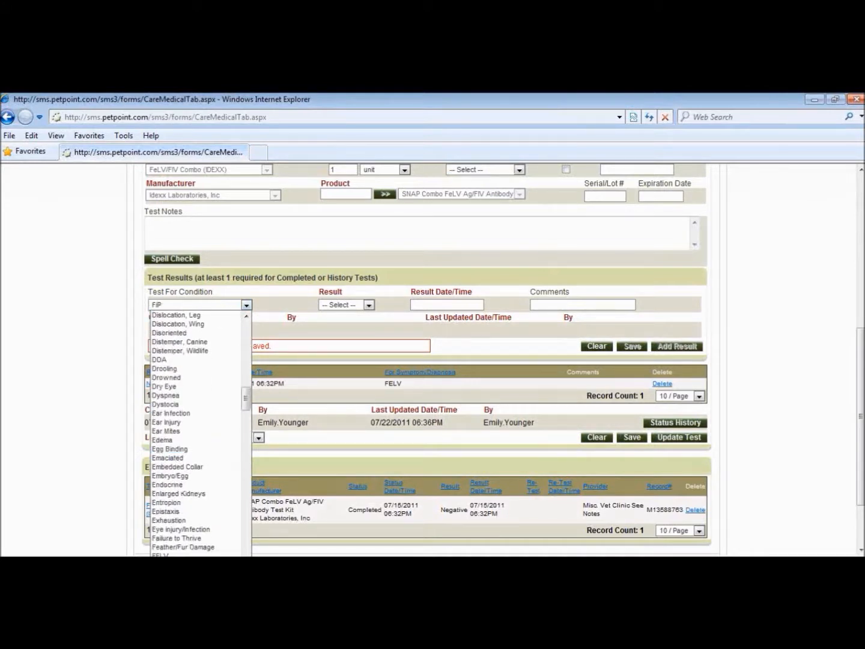
{"action": "left_click", "coordinate": [175, 580]}
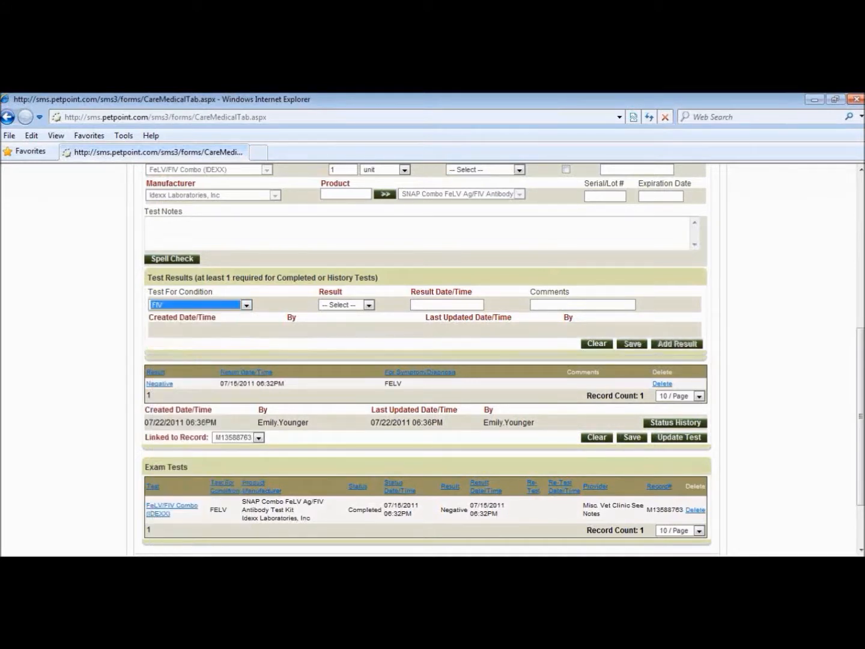
Set the FIV result to Positive and add it to the test.
{"action": "left_click", "coordinate": [357, 305]}
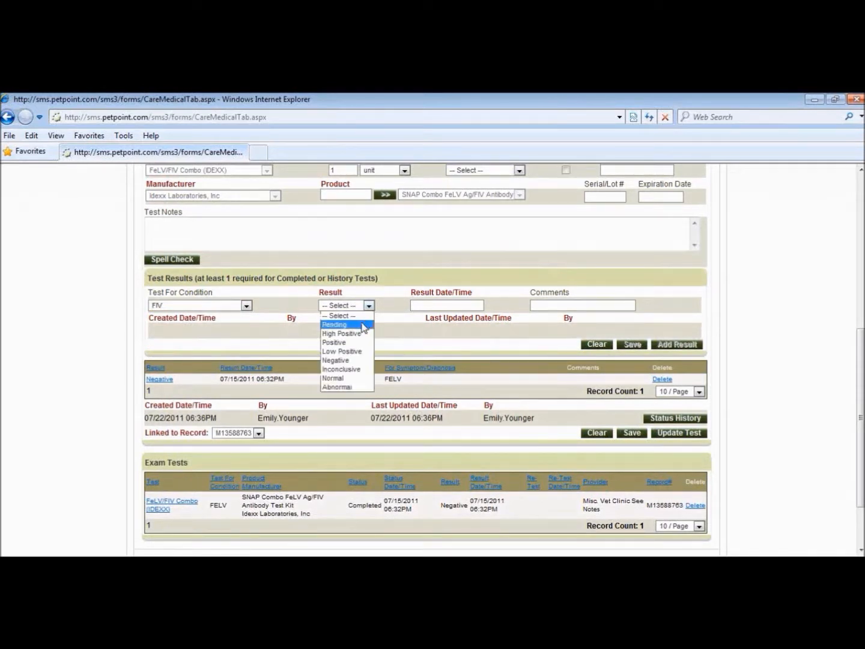
{"action": "left_click", "coordinate": [339, 342]}
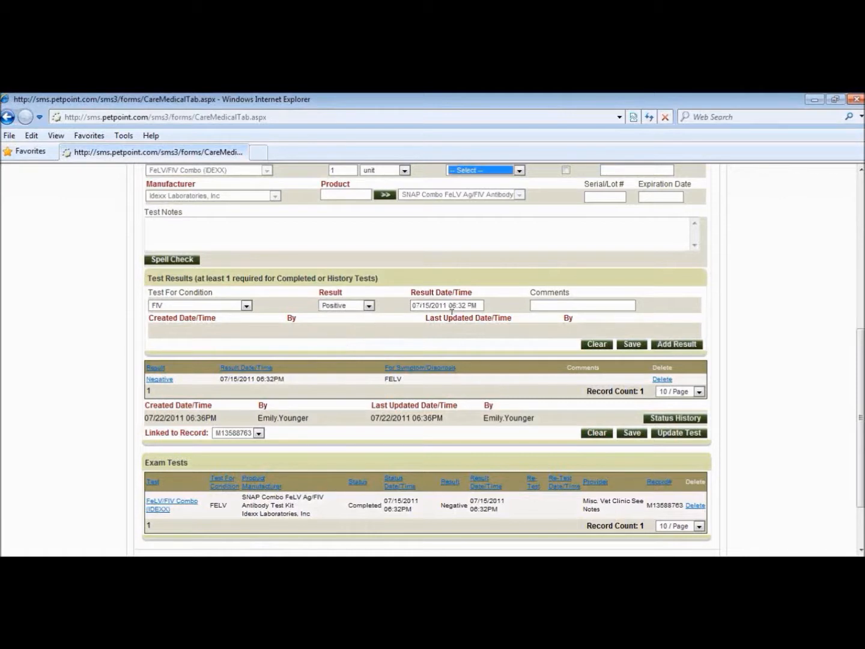
{"action": "left_click", "coordinate": [677, 344]}
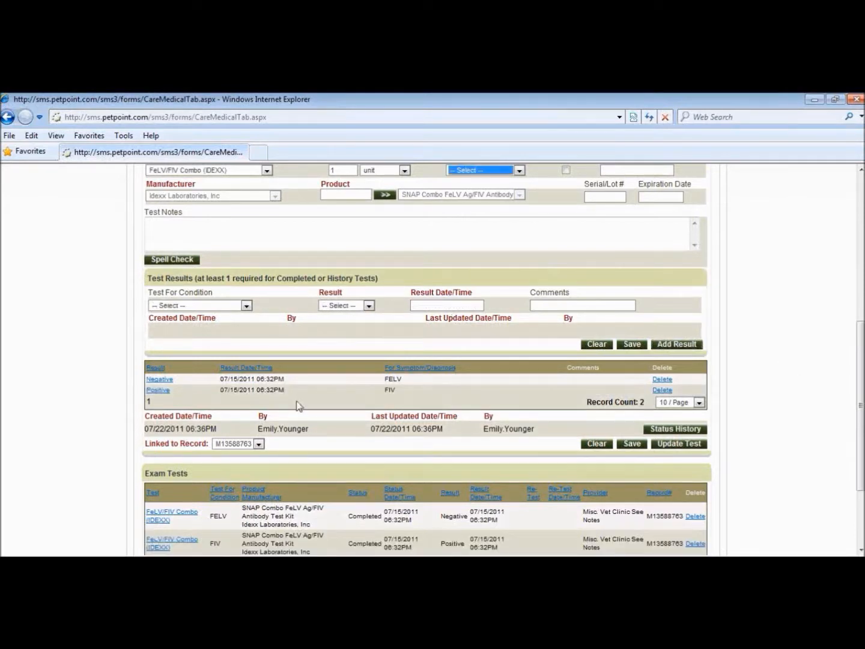
Update the FeLV/FIV Combo test record.
{"action": "left_click_drag", "start_coordinate": [862, 448], "coordinate": [862, 487]}
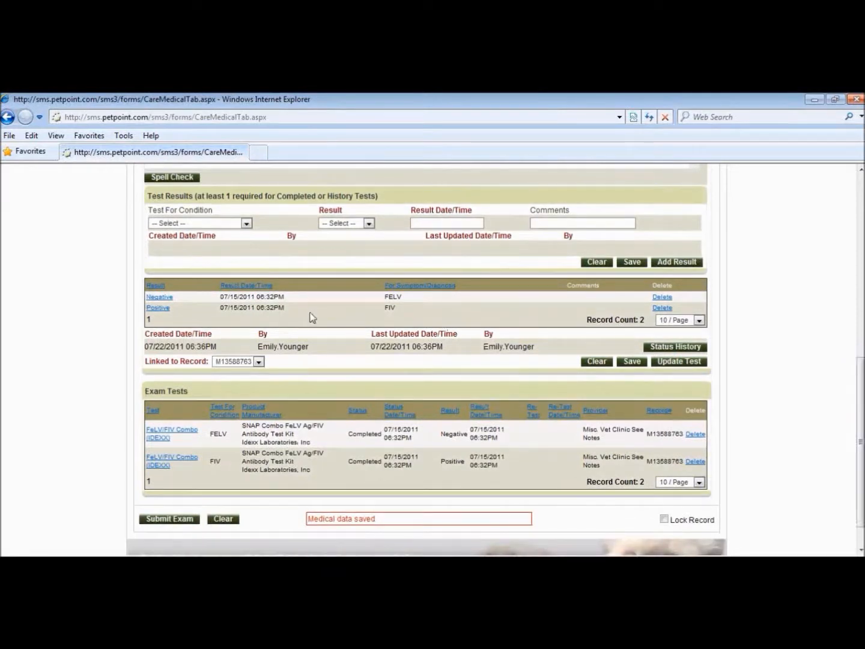
{"action": "left_click", "coordinate": [673, 365]}
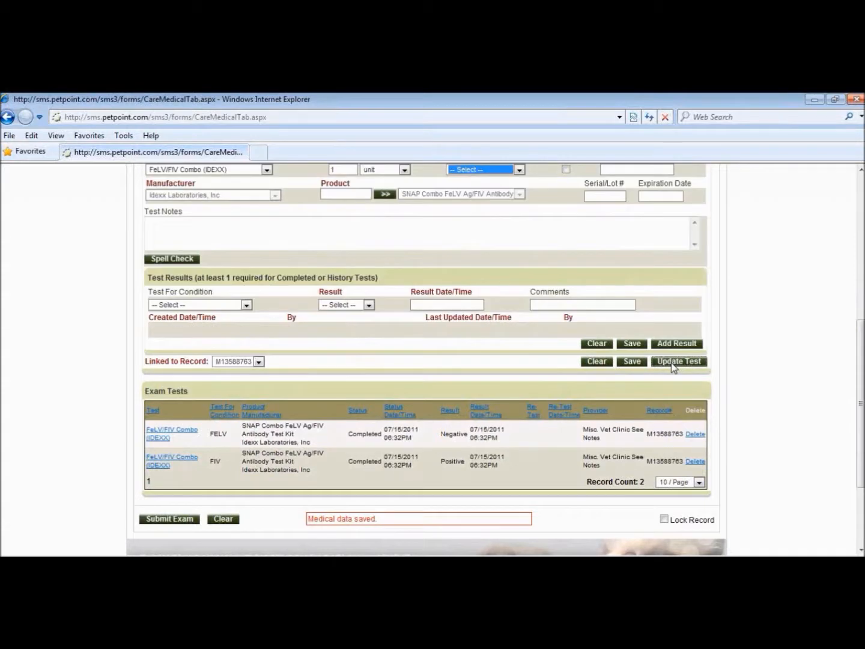
{"action": "left_click_drag", "start_coordinate": [863, 399], "coordinate": [861, 425]}
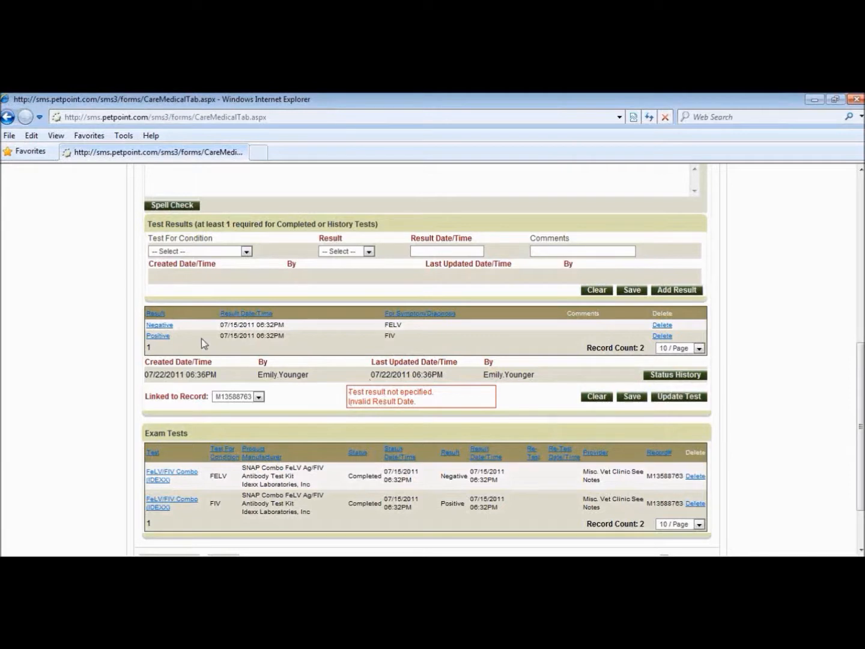
{"action": "left_click_drag", "start_coordinate": [862, 391], "coordinate": [862, 281]}
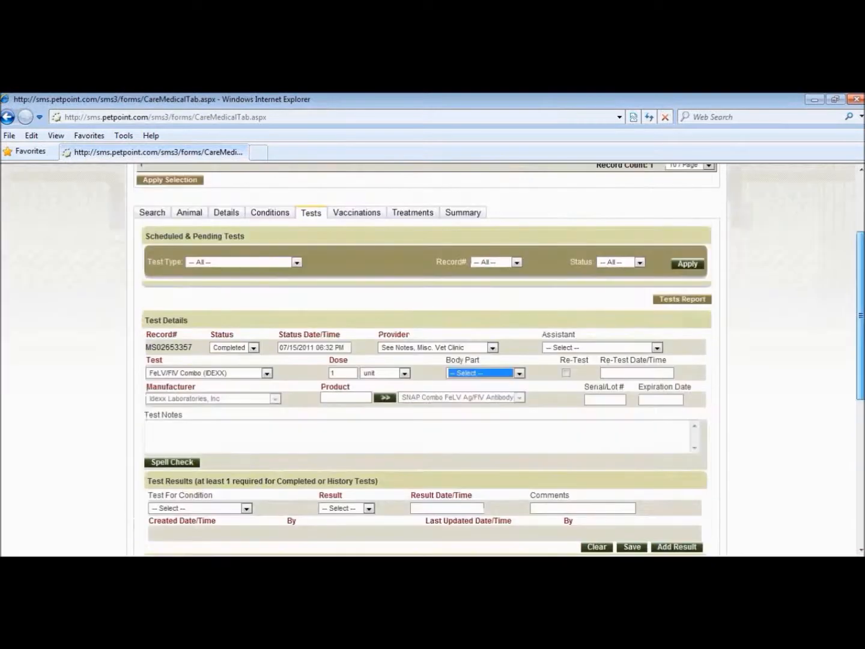
Open the Vaccinations section and choose Bordetella Intra Nasal as the vaccine.
{"action": "left_click", "coordinate": [352, 215]}
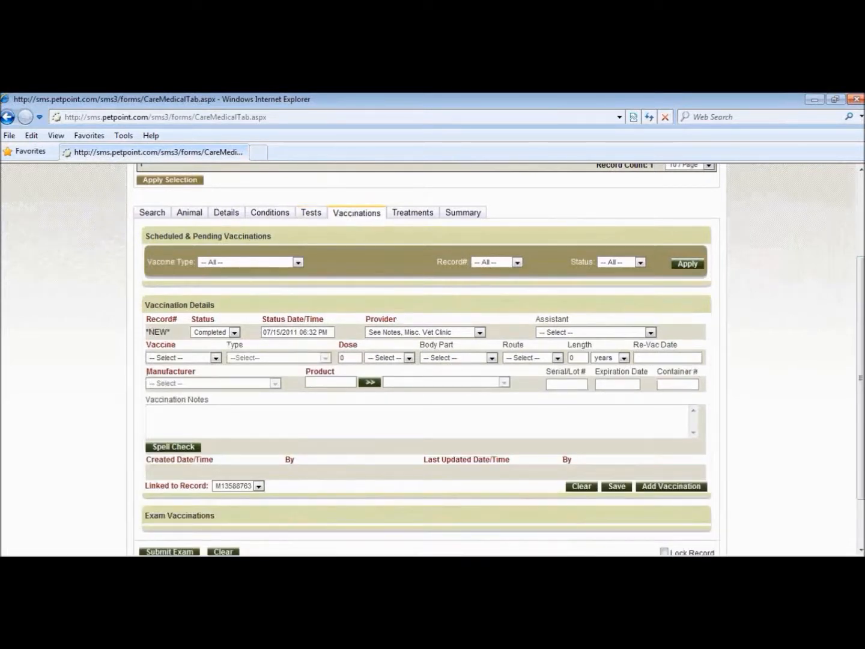
{"action": "left_click_drag", "start_coordinate": [862, 364], "coordinate": [864, 393]}
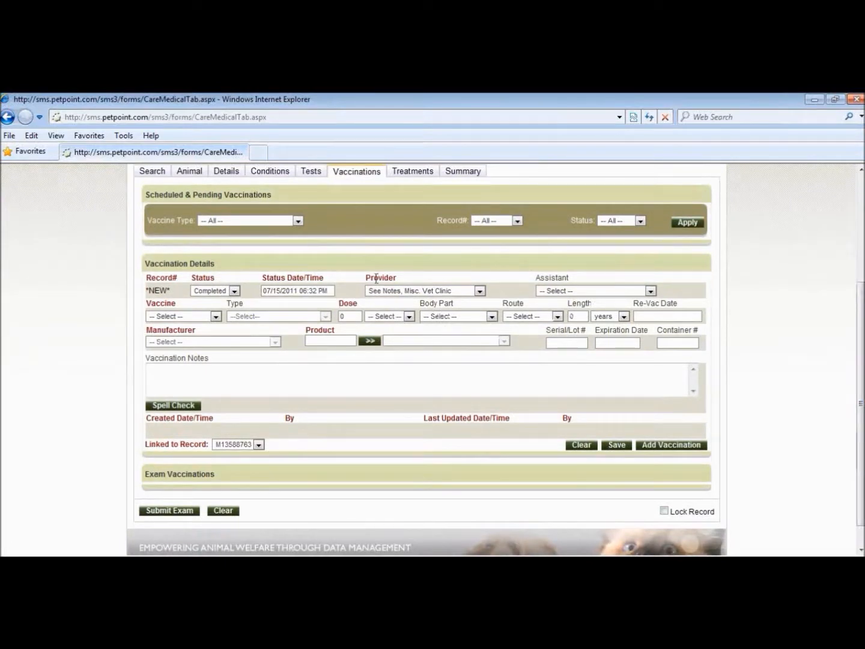
{"action": "left_click", "coordinate": [160, 316]}
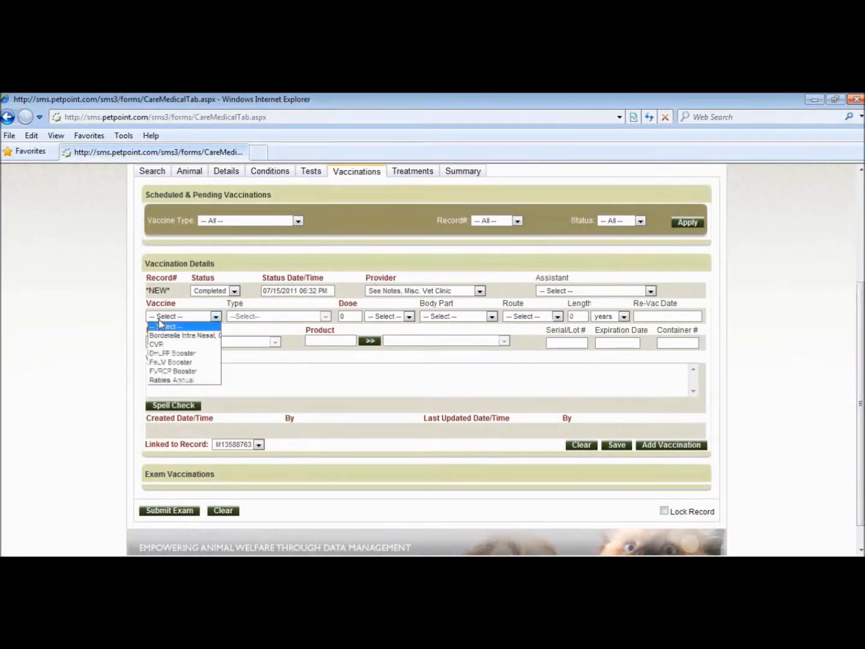
{"action": "left_click", "coordinate": [203, 335]}
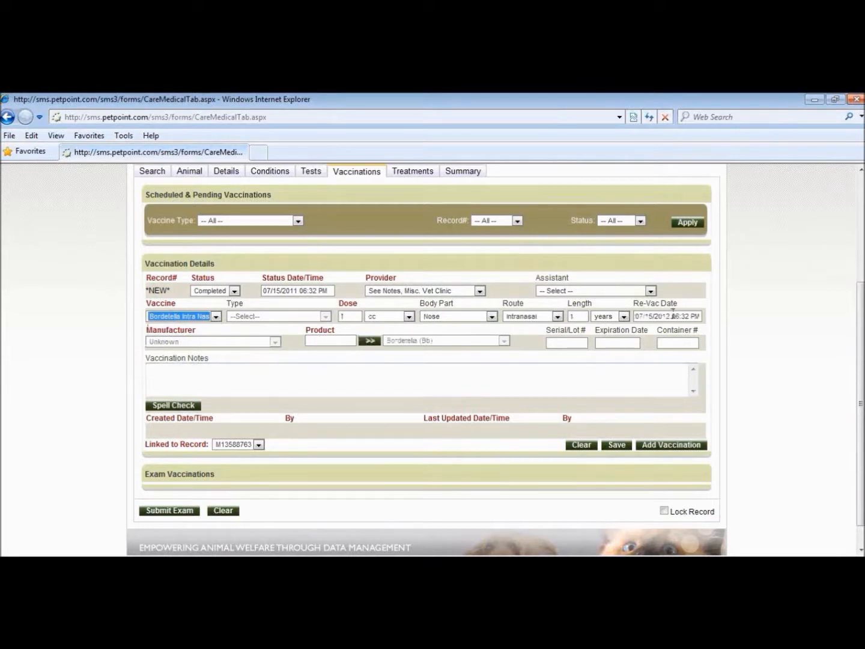
Switch the vaccine to CVR and then to DHLPP Booster.
{"action": "left_click", "coordinate": [198, 316]}
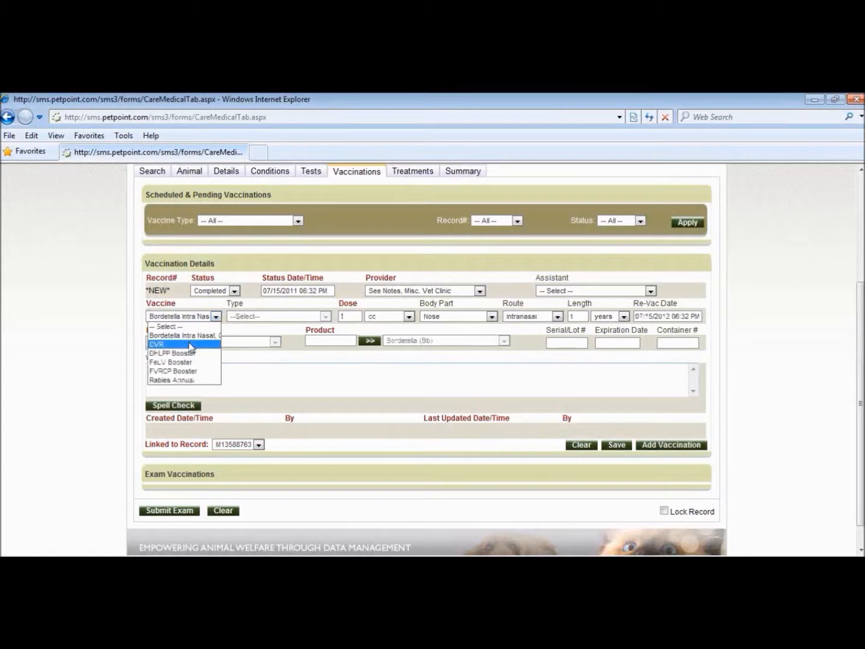
{"action": "left_click", "coordinate": [191, 345]}
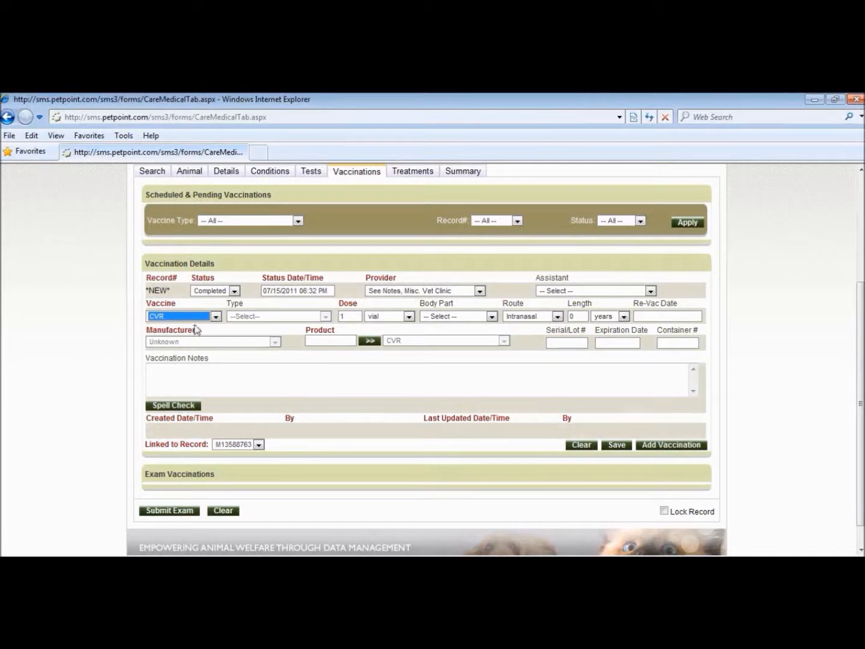
{"action": "left_click", "coordinate": [204, 316]}
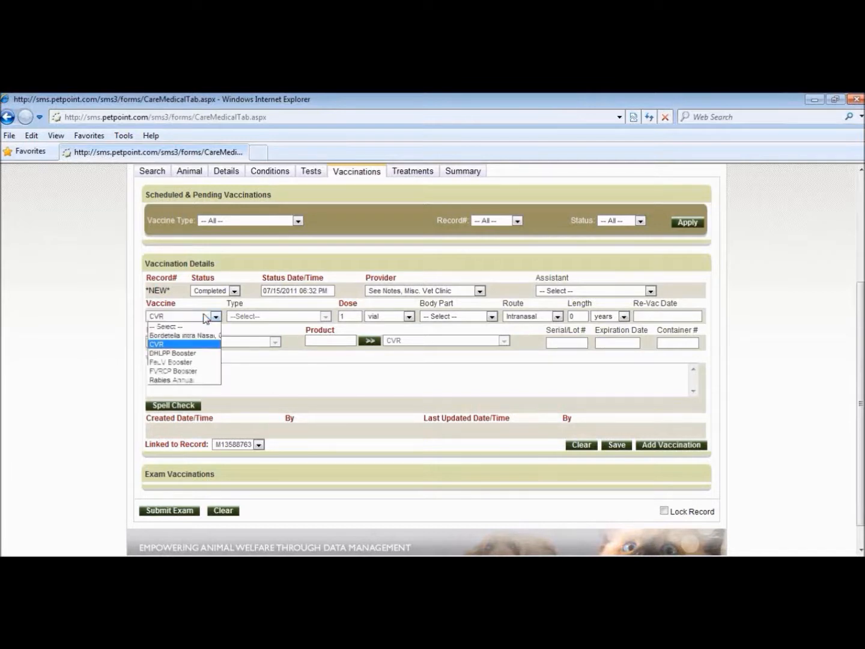
{"action": "left_click", "coordinate": [197, 353]}
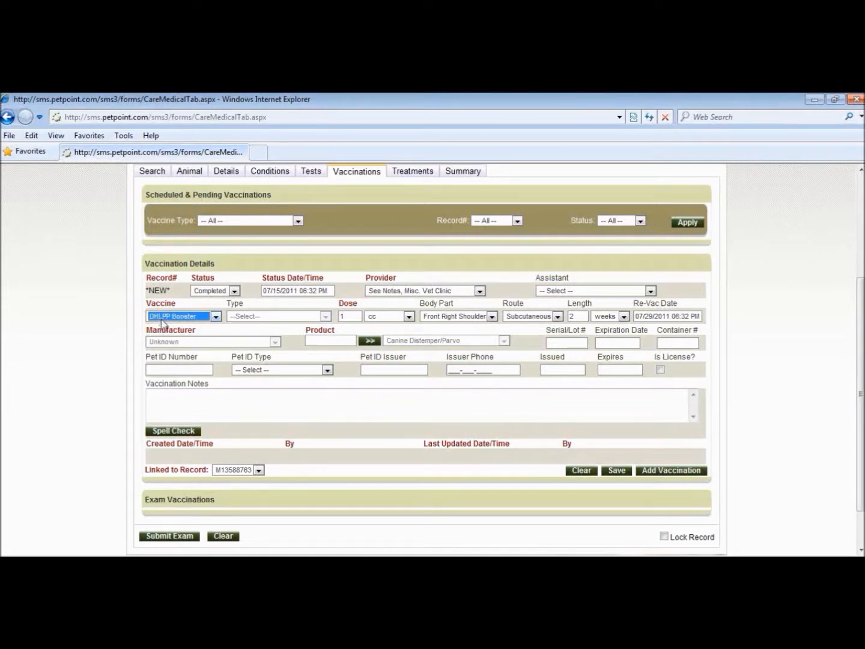
Enter DA2PP in the vaccination notes, then clear the vaccination form.
{"action": "left_click", "coordinate": [186, 412]}
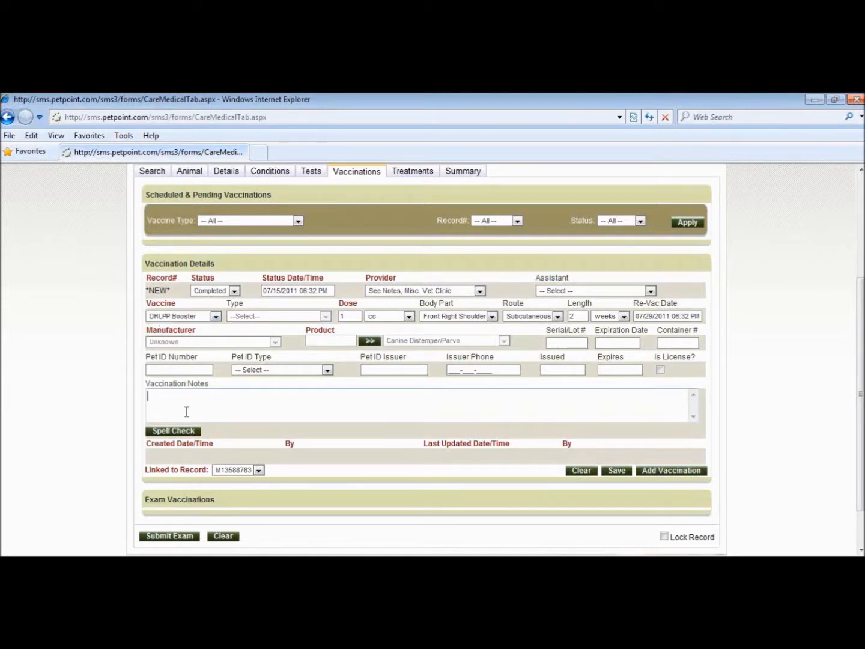
{"action": "type", "text": "DA2PP"}
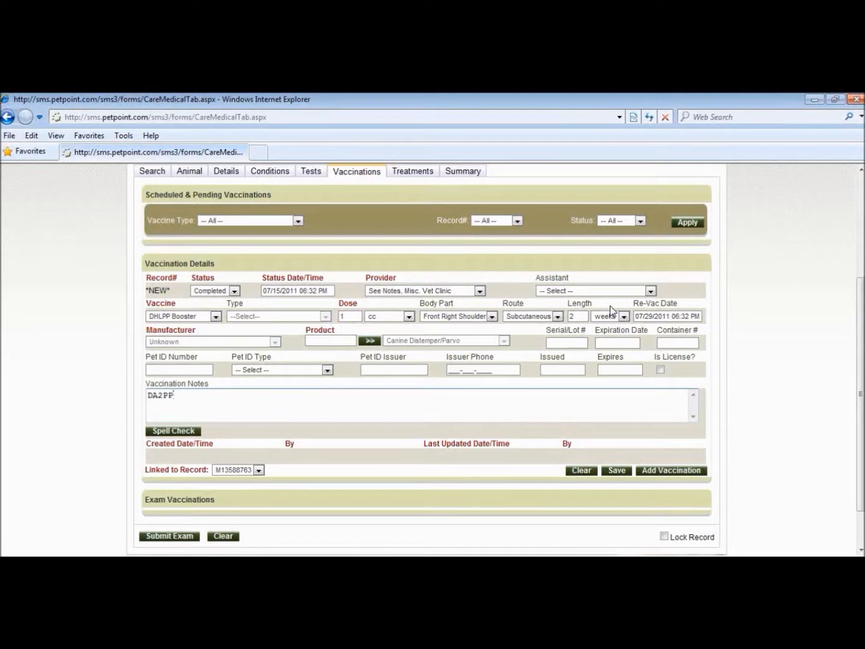
{"action": "double_click", "coordinate": [164, 397]}
{"action": "left_click", "coordinate": [579, 470]}
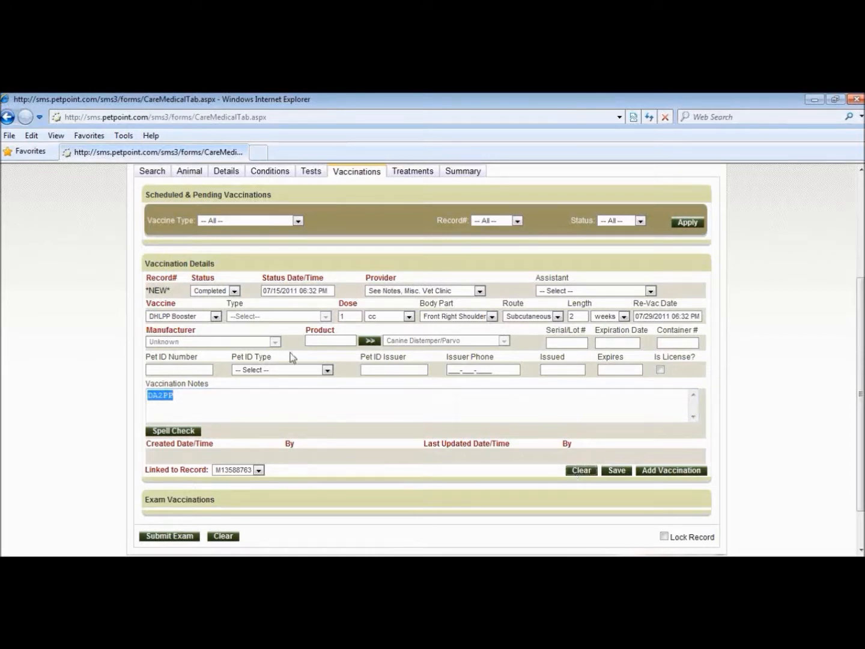
Choose FVRCP Booster as the vaccine and erase its Re-Vac date.
{"action": "left_click", "coordinate": [201, 316]}
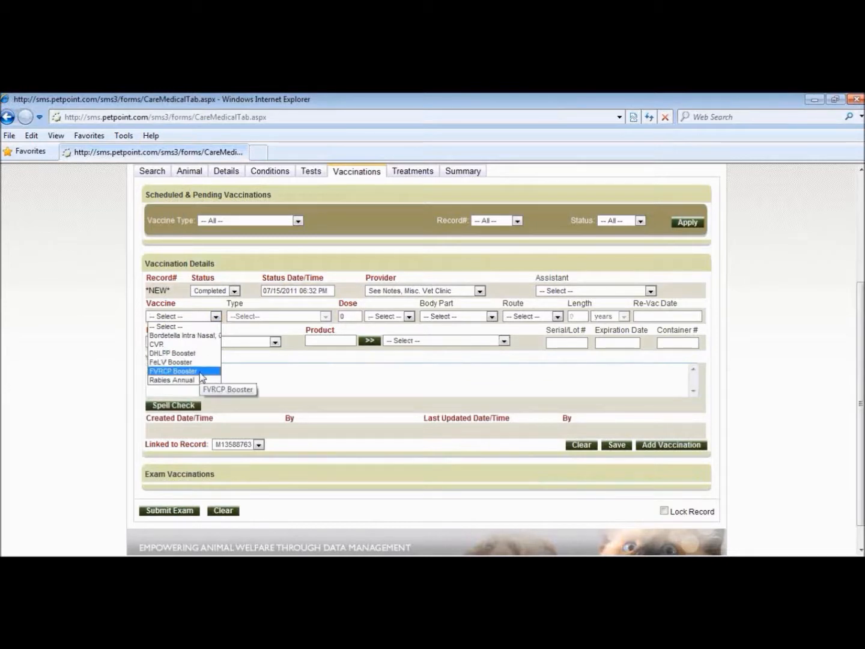
{"action": "left_click", "coordinate": [200, 371]}
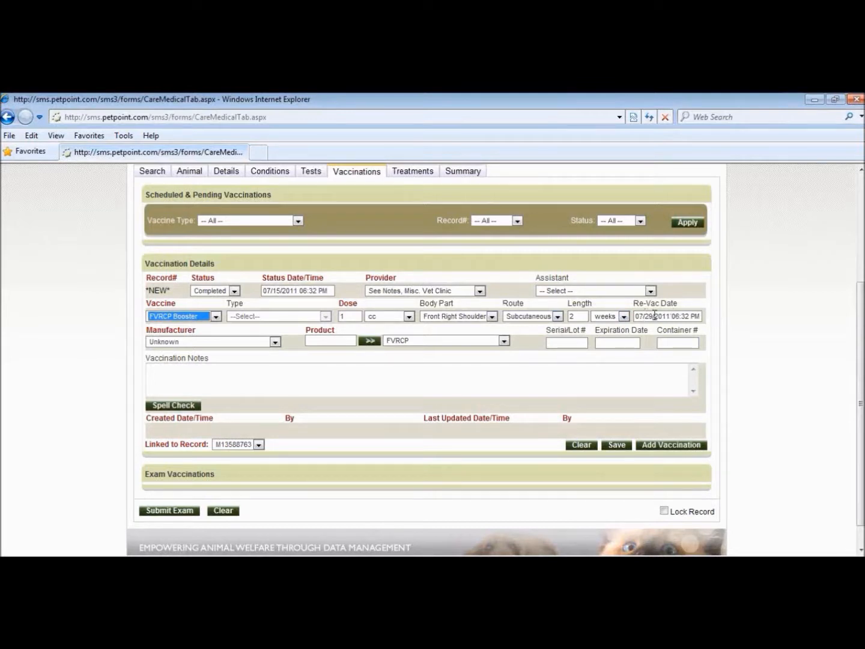
{"action": "left_click", "coordinate": [637, 315]}
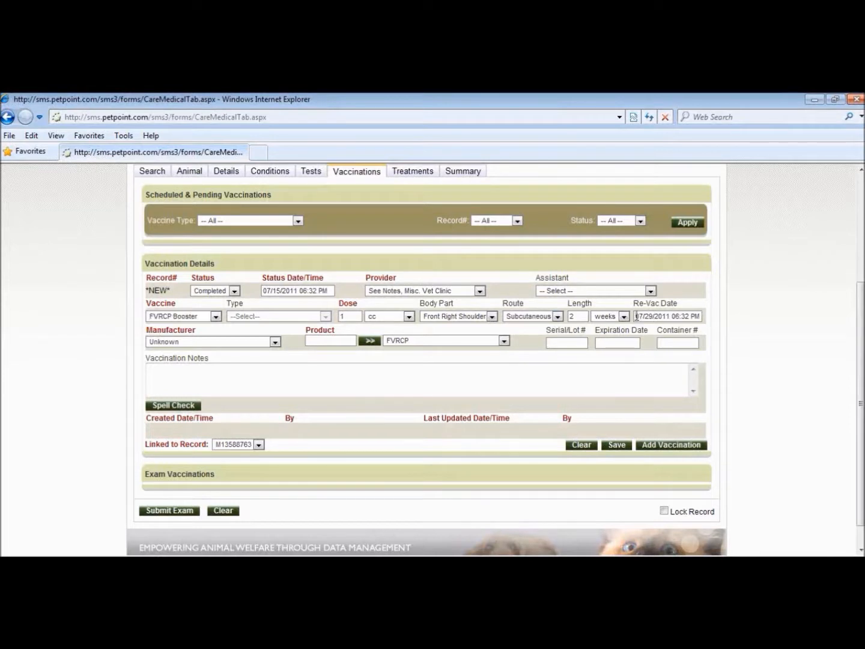
{"action": "key", "text": "Delete"}
{"action": "key", "text": "Delete"}
{"action": "key", "text": "Delete"}
{"action": "key", "text": "Delete"}
{"action": "key", "text": "Delete"}
{"action": "key", "text": "Delete"}
{"action": "key", "text": "Delete"}
{"action": "key", "text": "Delete"}
{"action": "key", "text": "Right"}
{"action": "key", "text": "Right"}
{"action": "key", "text": "Right"}
{"action": "key", "text": "Right"}
{"action": "key", "text": "Right"}
{"action": "key", "text": "Right"}
{"action": "key", "text": "Right"}
{"action": "key", "text": "Right"}
{"action": "key", "text": "Right"}
{"action": "key", "text": "Delete"}
{"action": "key", "text": "Delete"}
{"action": "key", "text": "Delete"}
{"action": "key", "text": "Delete"}
{"action": "key", "text": "Right"}
{"action": "key", "text": "Right"}
{"action": "key", "text": "Right"}
Choose Rabies Annual as the vaccine and enter the pet's rabies tag ID number.
{"action": "left_click", "coordinate": [198, 317]}
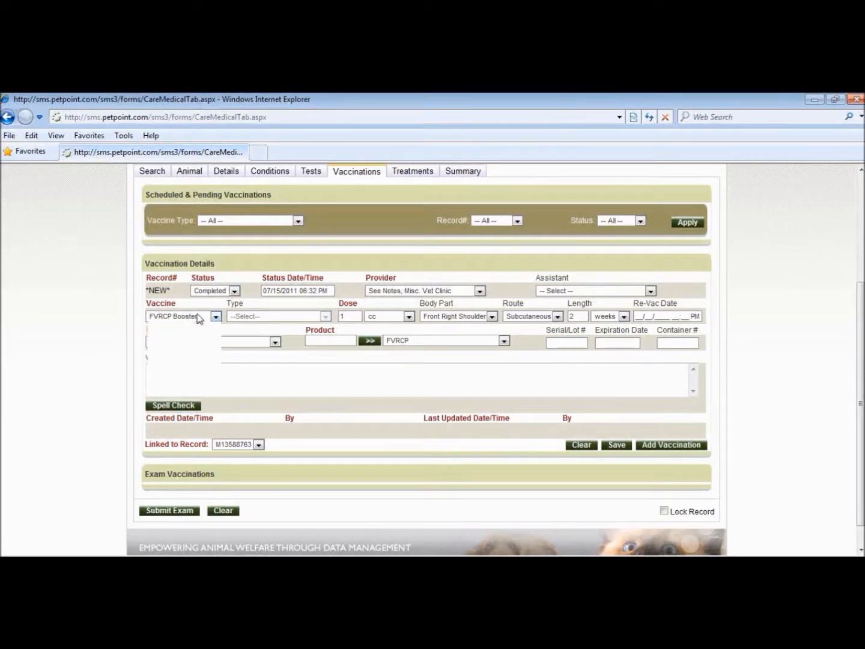
{"action": "left_click", "coordinate": [197, 377]}
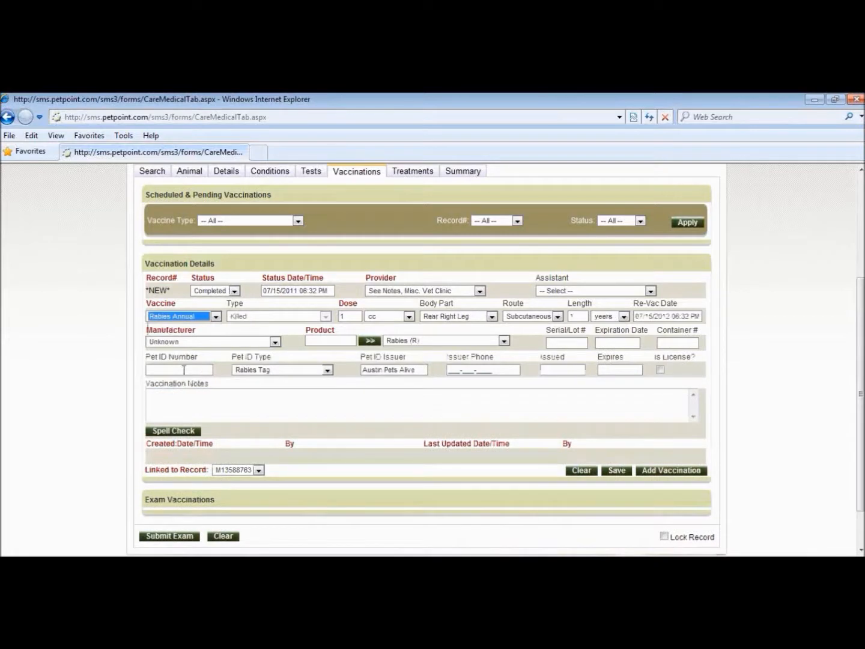
{"action": "left_click", "coordinate": [184, 371]}
{"action": "type", "text": "839389"}
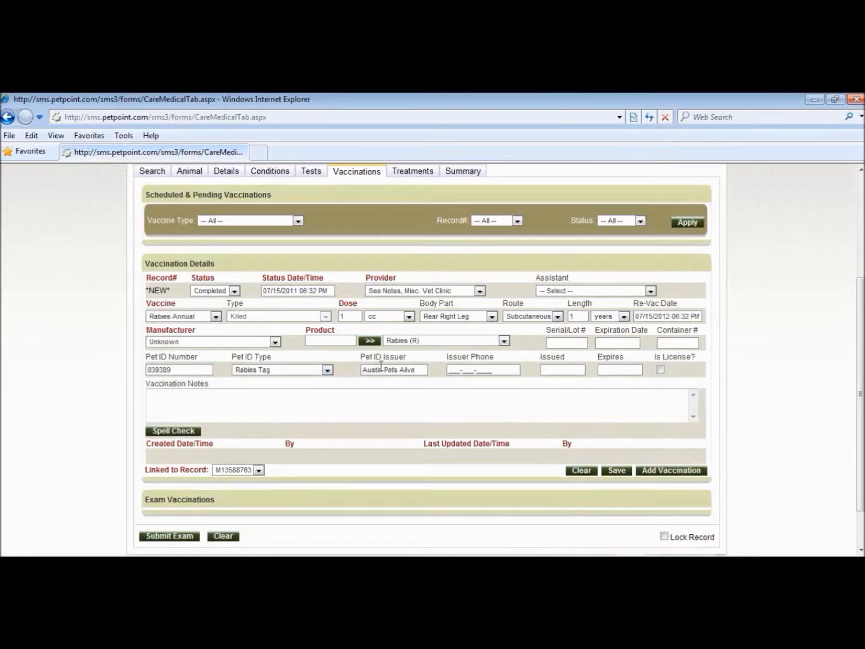
Edit the Pet ID Issuer to start with TLC and add the Rabies Annual vaccination.
{"action": "left_click", "coordinate": [419, 370]}
{"action": "left_click_drag", "start_coordinate": [419, 370], "coordinate": [329, 365]}
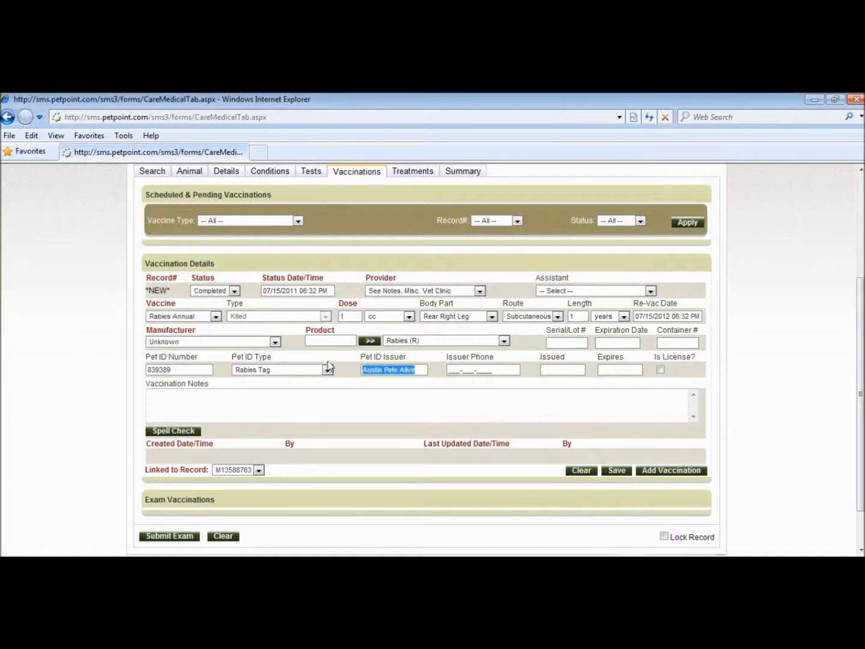
{"action": "type", "text": "TLA"}
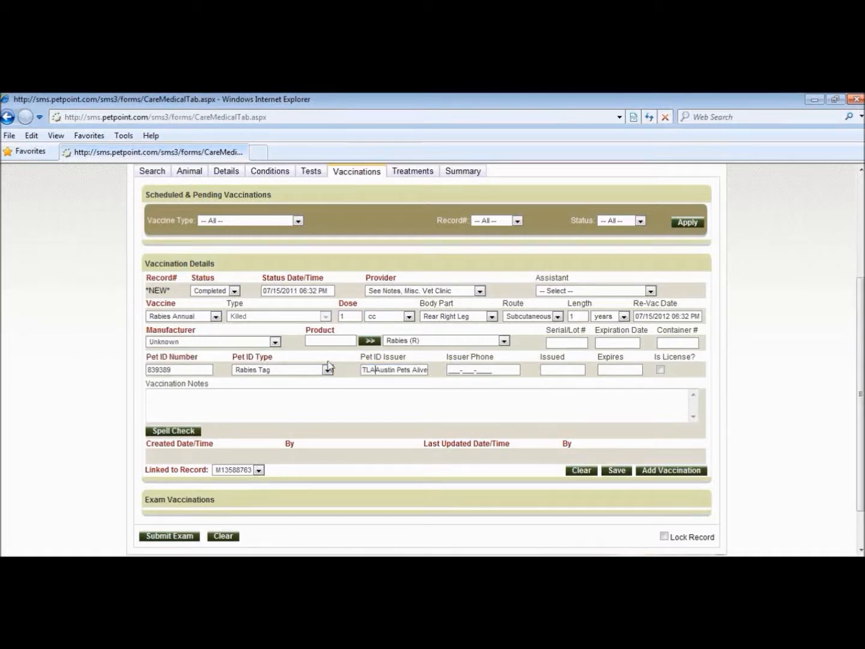
{"action": "key", "text": "Delete"}
{"action": "key", "text": "Delete"}
{"action": "key", "text": "Delete"}
{"action": "key", "text": "Delete"}
{"action": "key", "text": "Delete"}
{"action": "key", "text": "Delete"}
{"action": "key", "text": "Delete"}
{"action": "key", "text": "Delete"}
{"action": "key", "text": "Delete"}
{"action": "key", "text": "Delete"}
{"action": "key", "text": "Delete"}
{"action": "key", "text": "Delete"}
{"action": "key", "text": "Delete"}
{"action": "key", "text": "Delete"}
{"action": "key", "text": "Delete"}
{"action": "key", "text": "Delete"}
{"action": "type", "text": "C"}
{"action": "key", "text": "Tab"}
{"action": "left_click", "coordinate": [670, 472]}
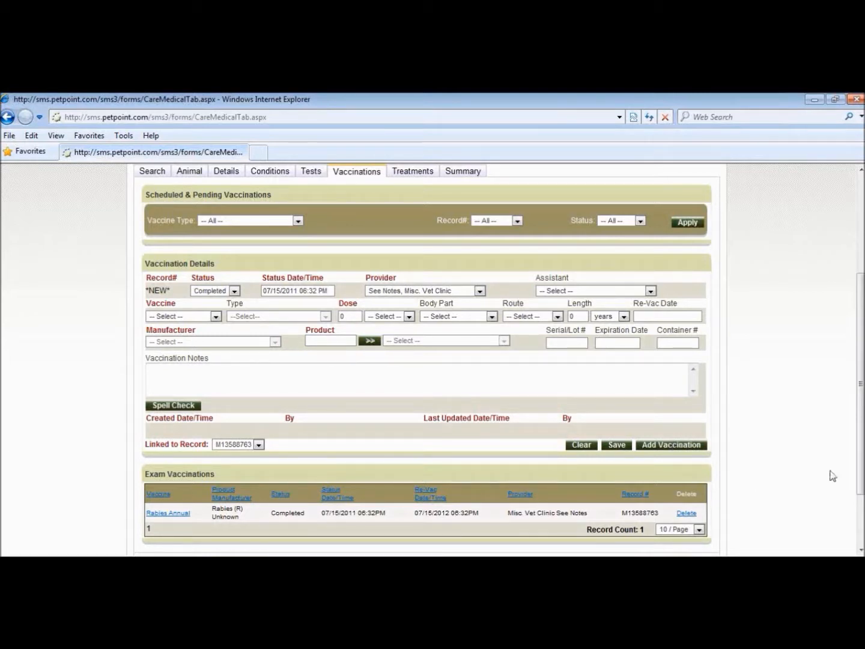
Open the Treatments section.
{"action": "left_click_drag", "start_coordinate": [861, 477], "coordinate": [861, 500]}
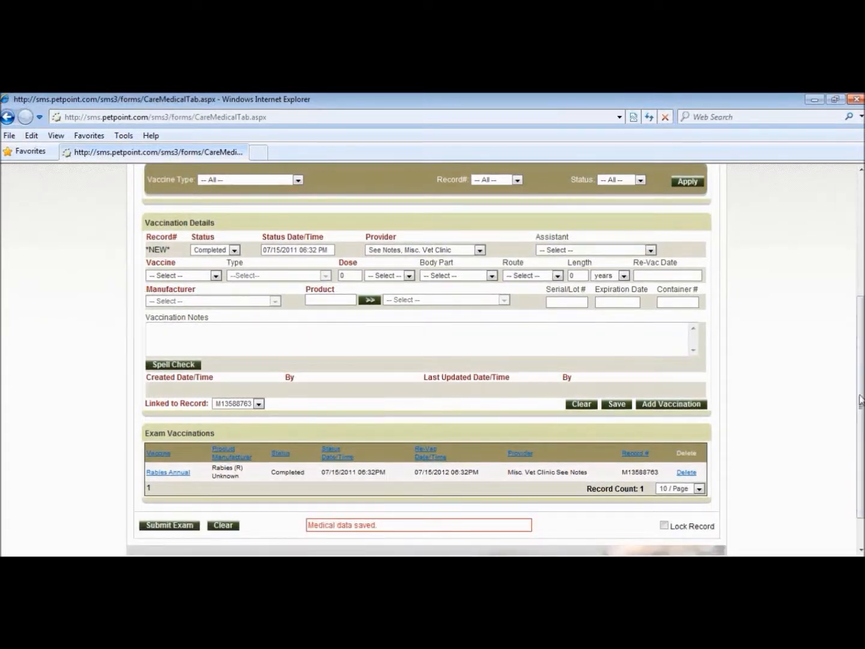
{"action": "scroll", "coordinate": [861, 407], "scroll_direction": "up", "scroll_amount": 1}
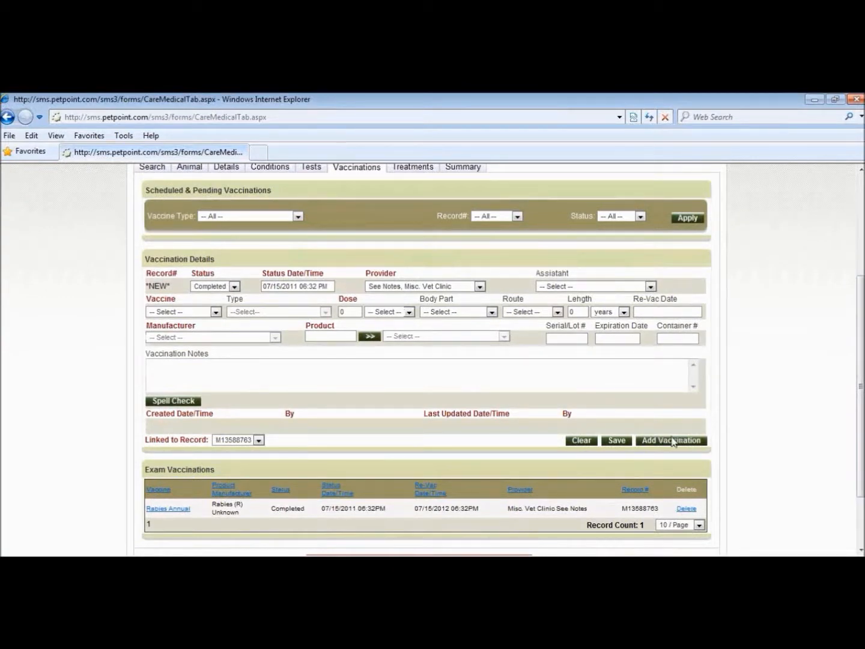
{"action": "scroll", "coordinate": [862, 391], "scroll_direction": "up", "scroll_amount": 1}
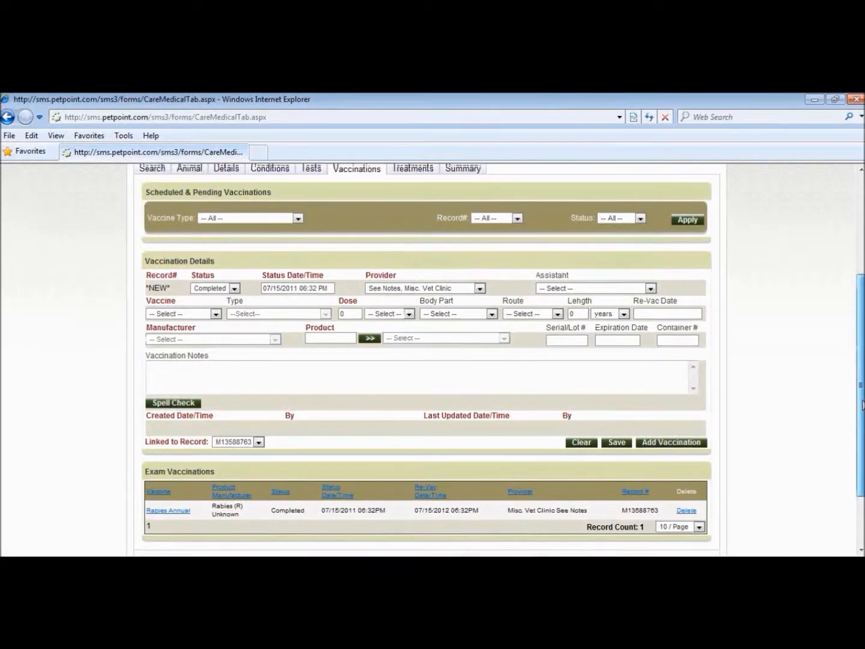
{"action": "left_click", "coordinate": [417, 205]}
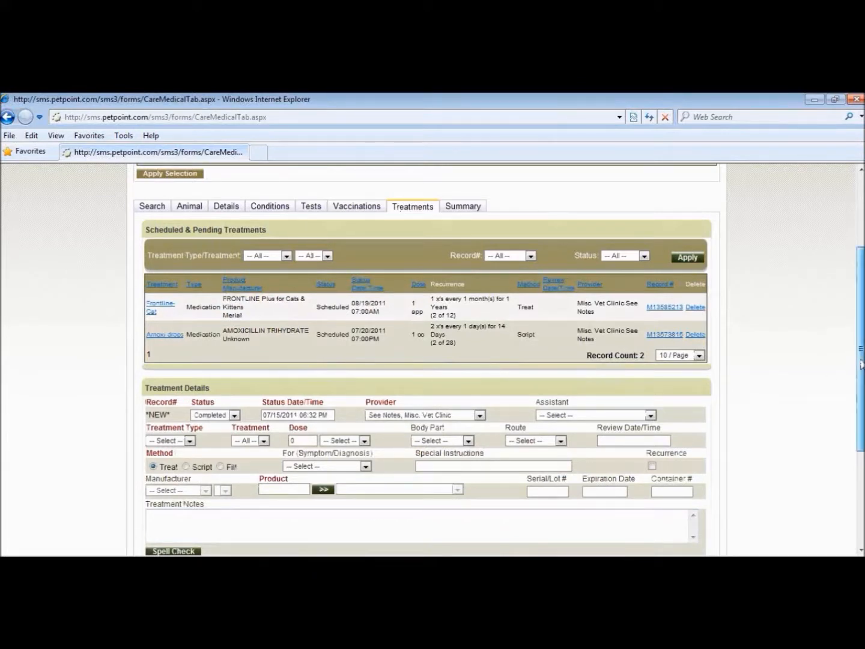
{"action": "left_click_drag", "start_coordinate": [861, 363], "coordinate": [861, 387]}
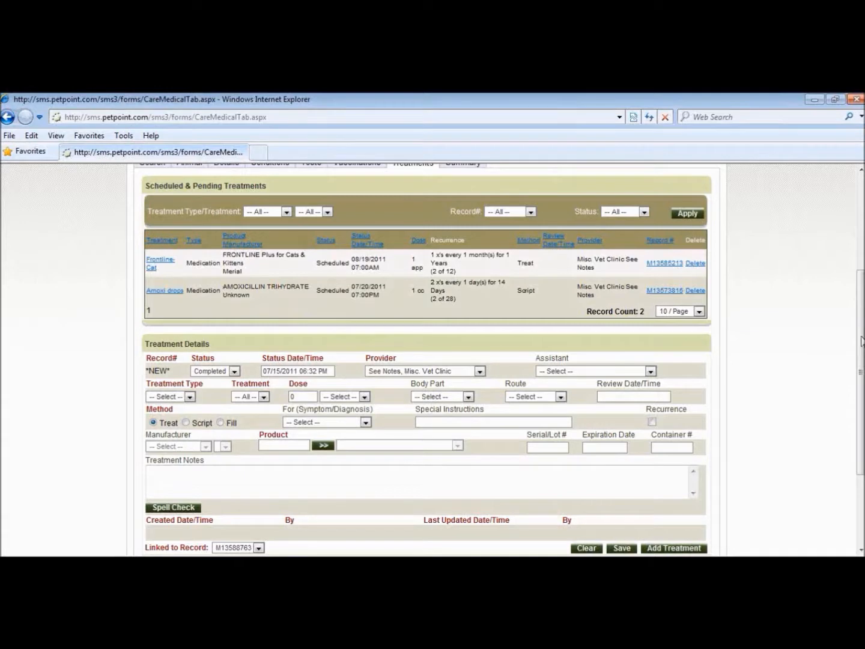
{"action": "left_click_drag", "start_coordinate": [861, 355], "coordinate": [860, 424]}
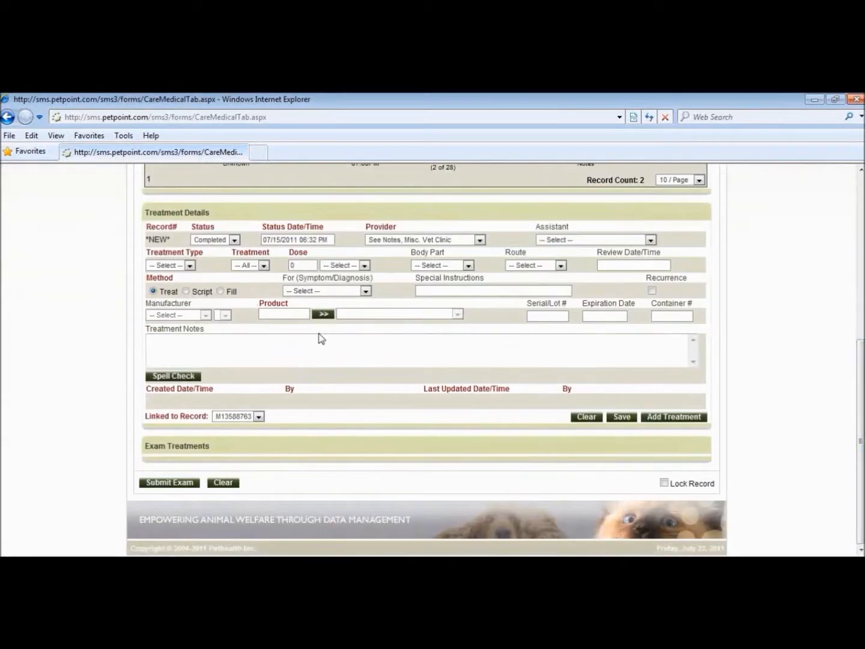
Enter "Bandwage wrap." in the treatment notes.
{"action": "left_click", "coordinate": [174, 265]}
{"action": "left_click", "coordinate": [176, 264]}
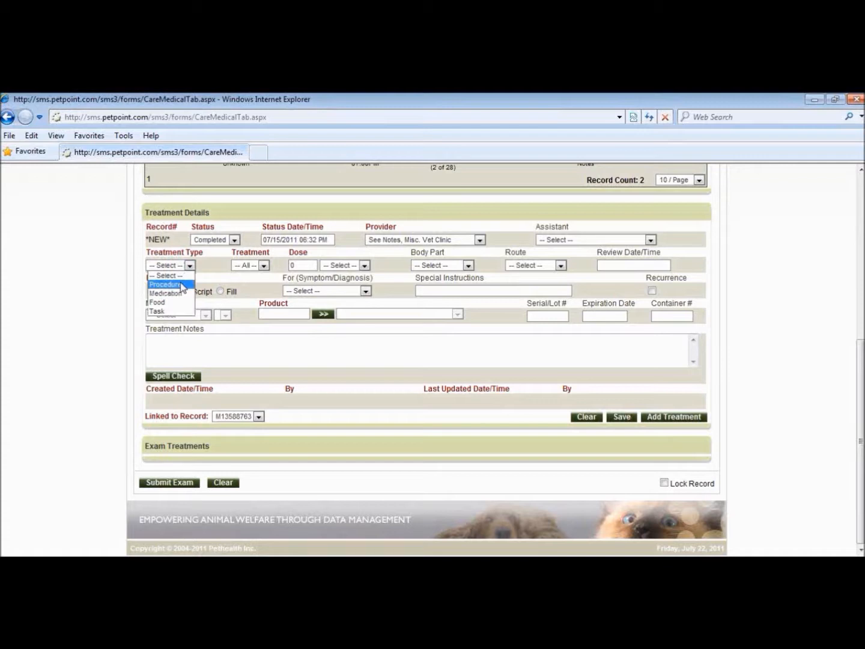
{"action": "left_click", "coordinate": [214, 356]}
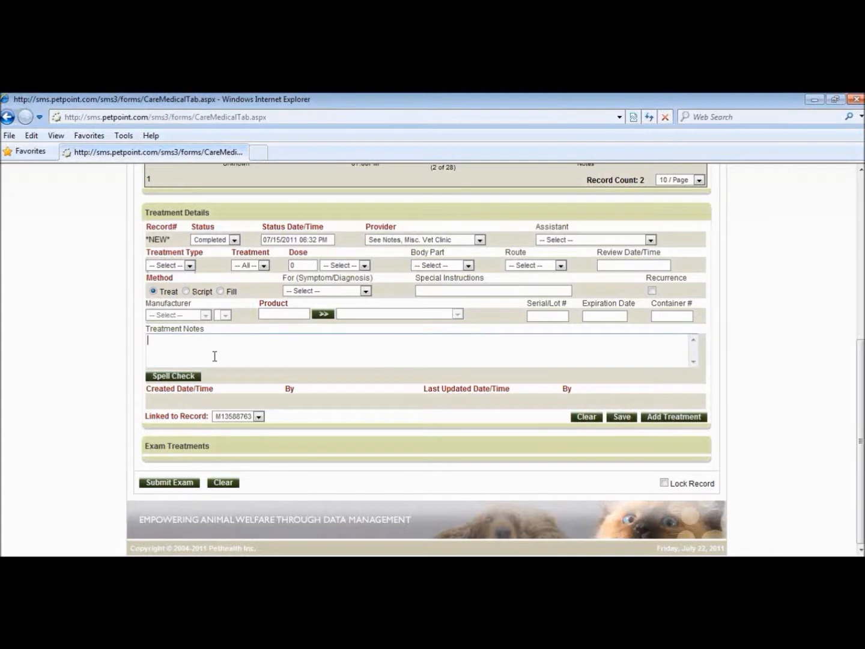
{"action": "type", "text": "bandwage wrap."}
Set the treatment type to Medication and pick Heartgard Tablet as the treatment.
{"action": "left_click", "coordinate": [176, 264]}
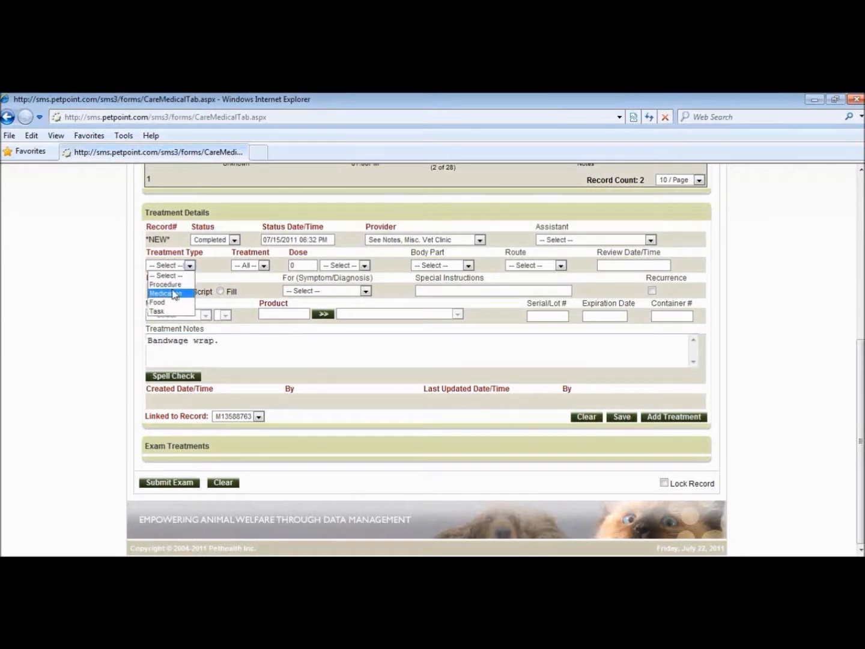
{"action": "left_click", "coordinate": [173, 294]}
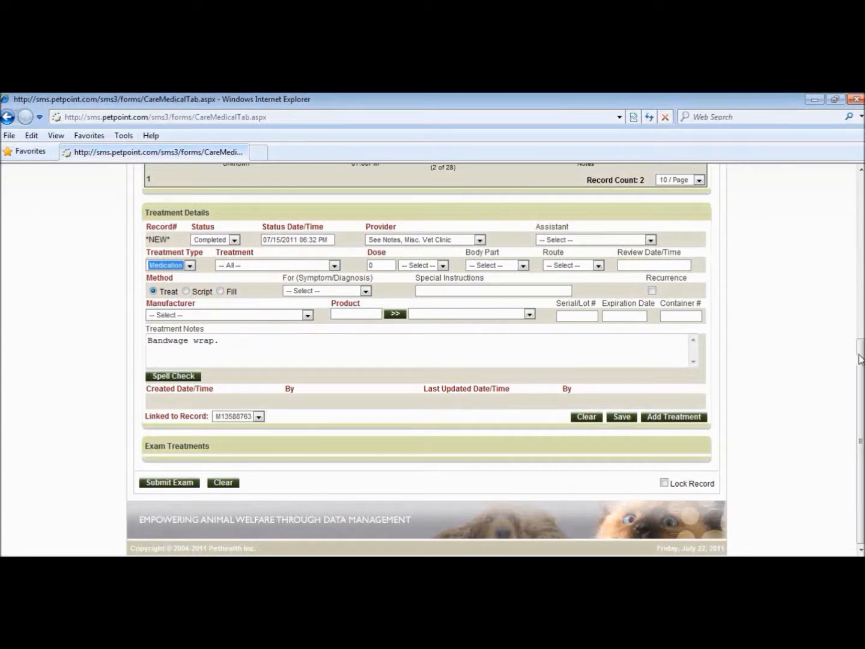
{"action": "scroll", "coordinate": [860, 359], "scroll_direction": "up", "scroll_amount": 3}
{"action": "left_click_drag", "start_coordinate": [860, 375], "coordinate": [861, 373]}
{"action": "left_click", "coordinate": [334, 392]}
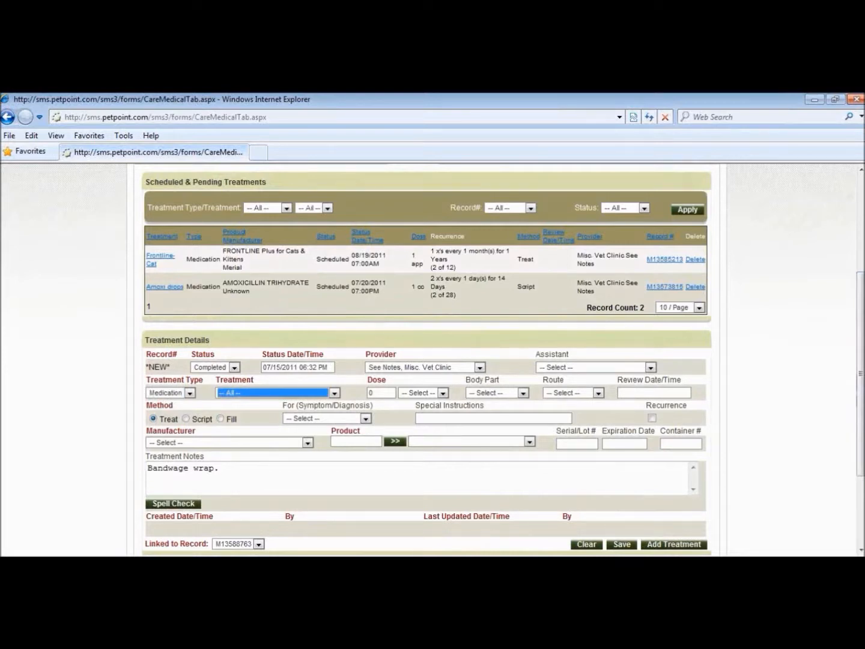
{"action": "key", "text": "h"}
{"action": "key", "text": "Tab"}
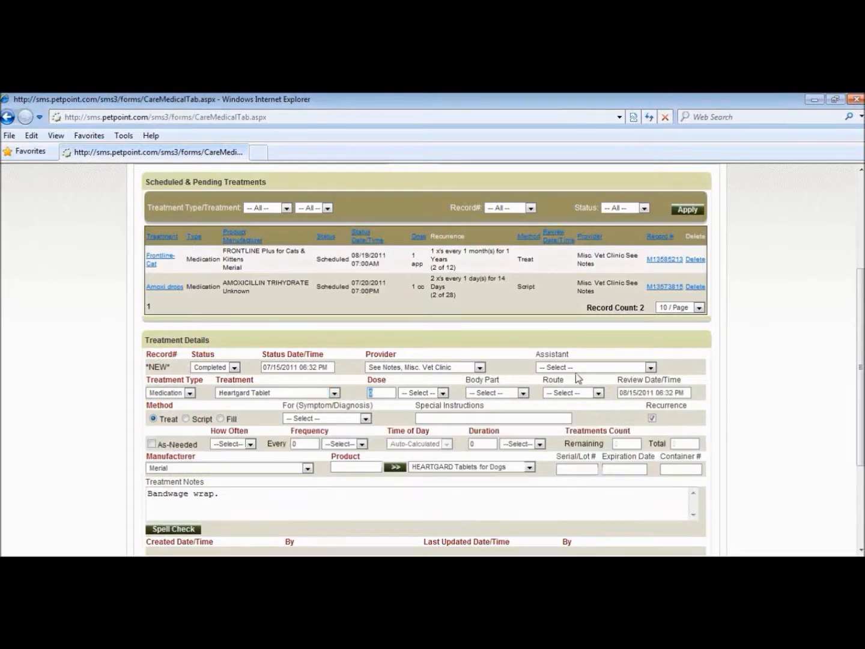
Change the treatment to Frontline-Cat.
{"action": "left_click", "coordinate": [325, 393]}
{"action": "key", "text": "f"}
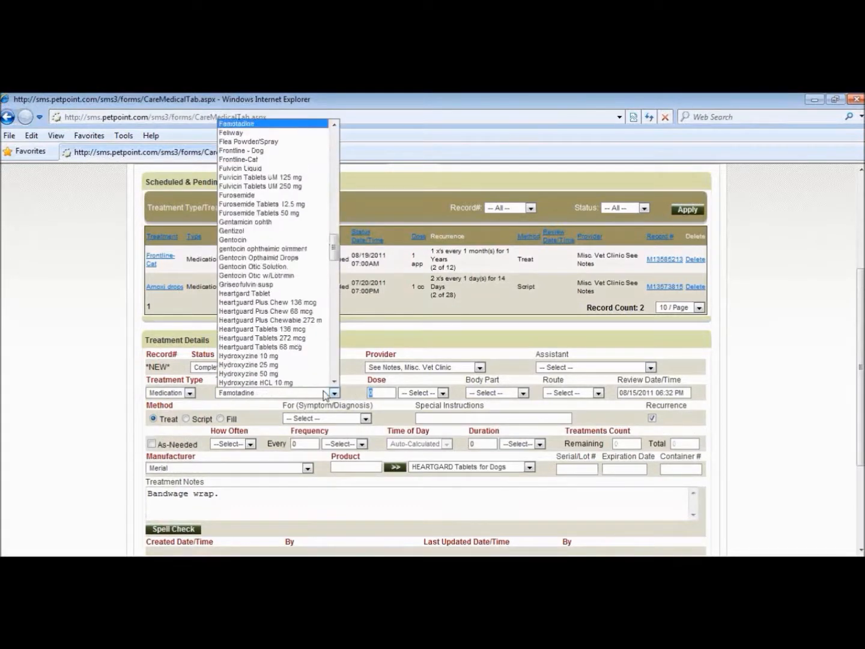
{"action": "left_click", "coordinate": [289, 163]}
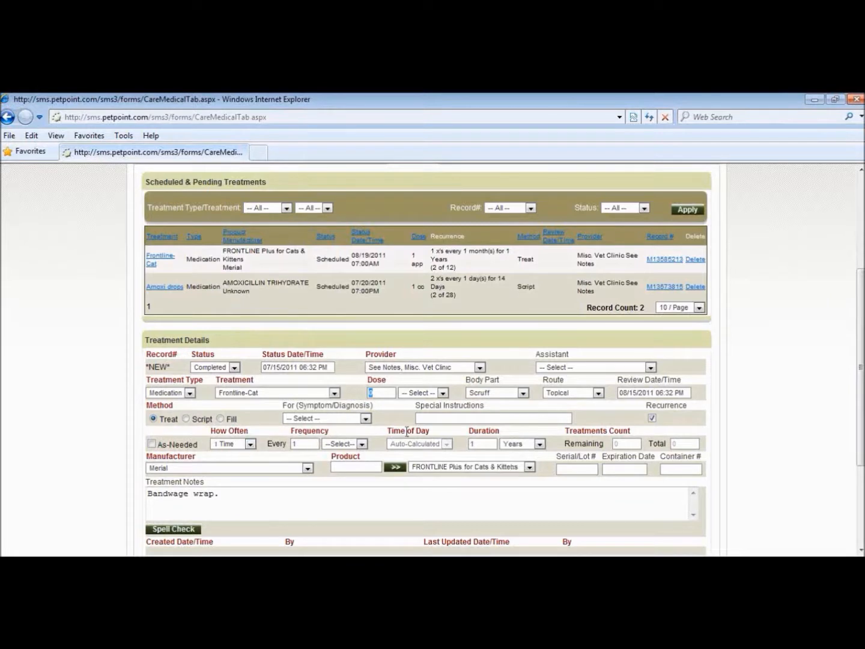
Set the frequency unit to month(s) and the dose to 1.
{"action": "left_click", "coordinate": [360, 444]}
{"action": "left_click", "coordinate": [350, 490]}
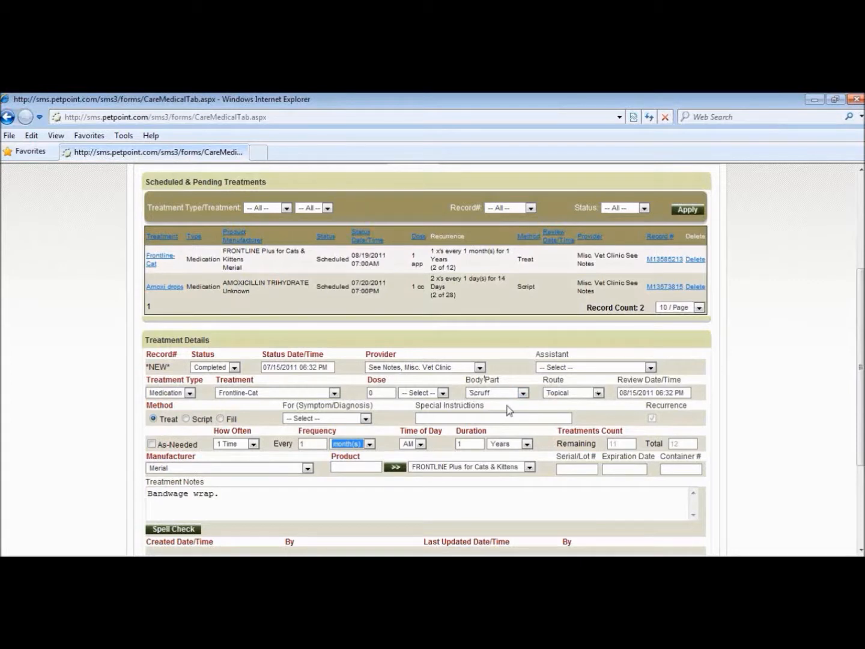
{"action": "left_click", "coordinate": [381, 393]}
{"action": "key", "text": "BackSpace"}
{"action": "type", "text": "1"}
{"action": "key", "text": "Tab"}
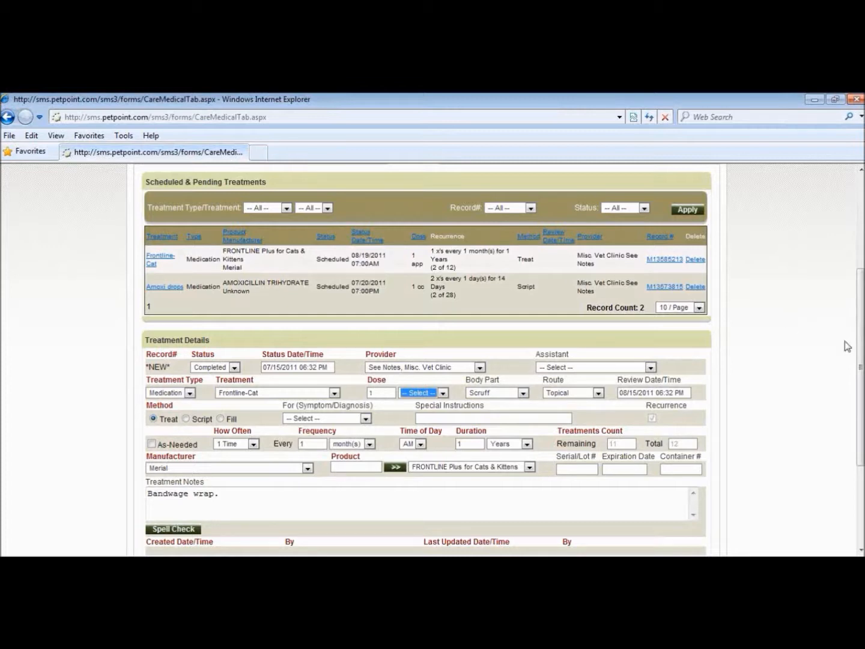
Set the dose unit to app.
{"action": "left_click_drag", "start_coordinate": [861, 366], "coordinate": [864, 337]}
{"action": "key", "text": "a"}
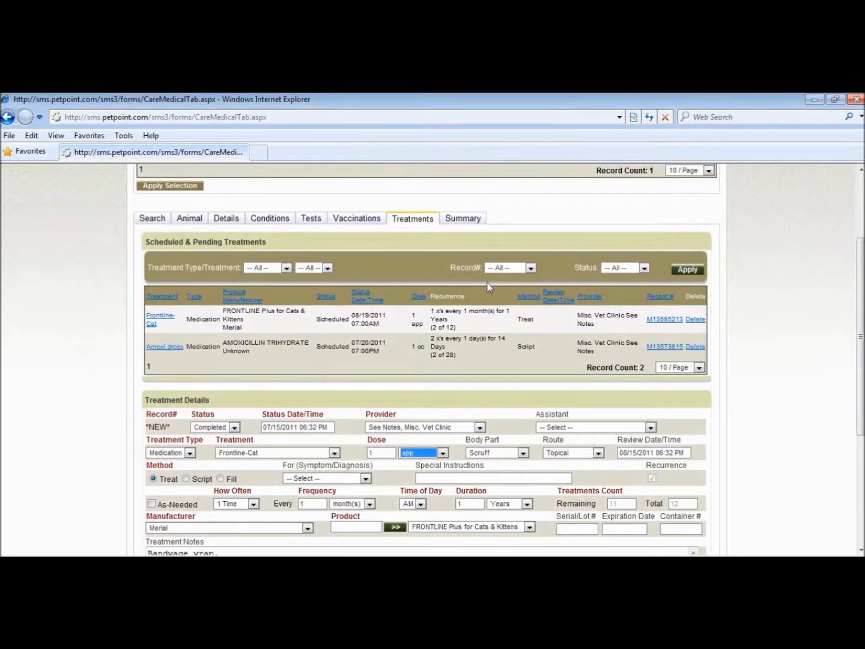
{"action": "key", "text": "Tab"}
{"action": "key", "text": "Tab"}
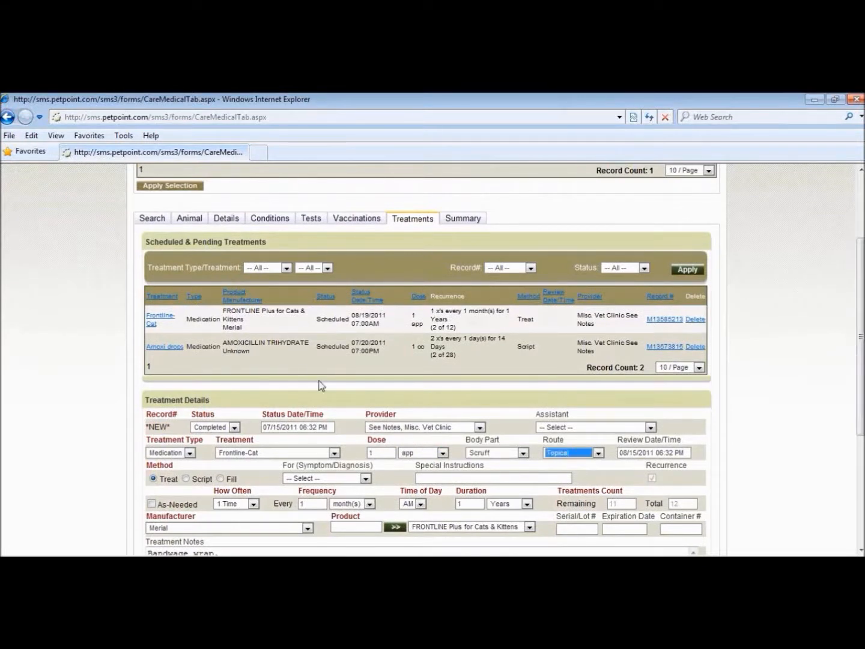
{"action": "left_click", "coordinate": [341, 507]}
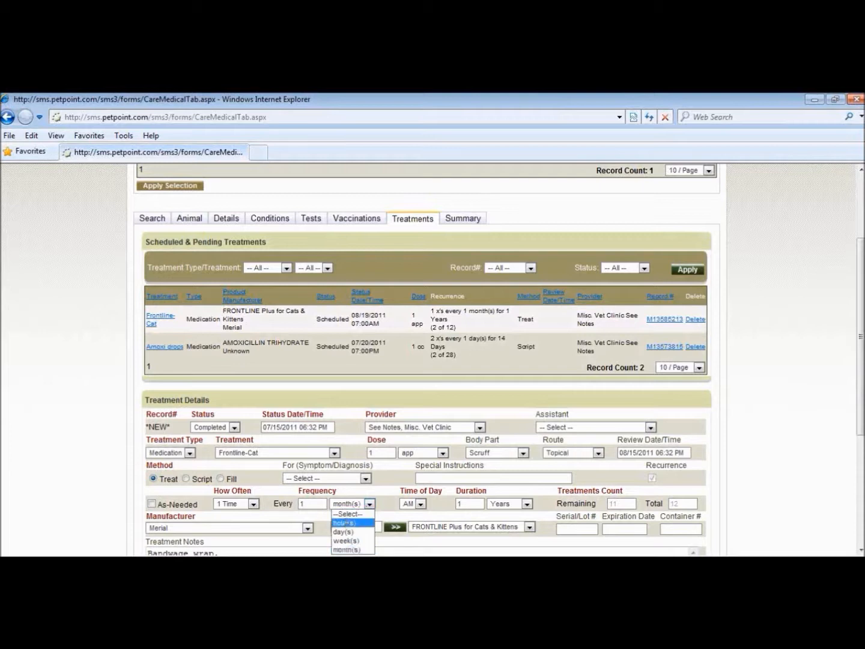
{"action": "left_click", "coordinate": [346, 521]}
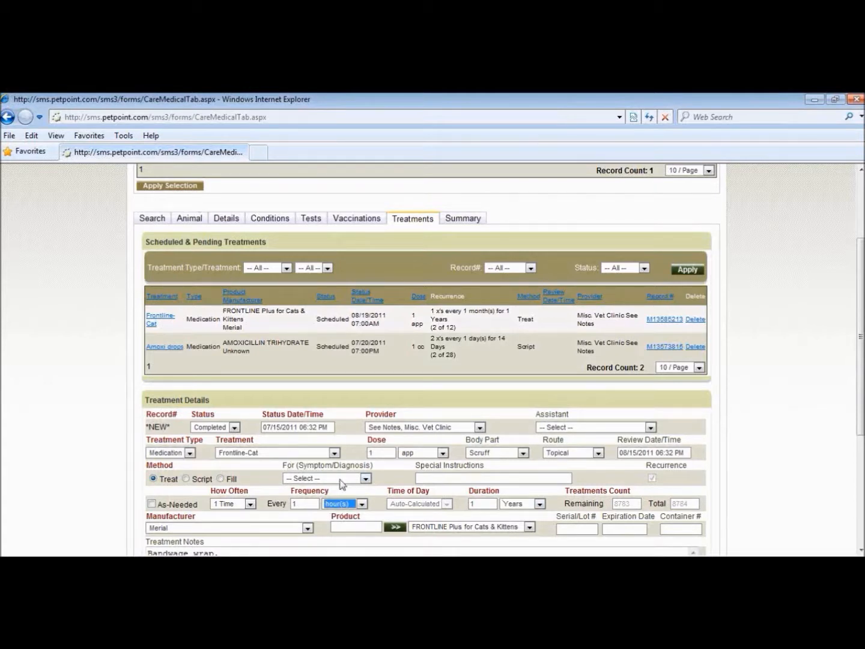
{"action": "left_click", "coordinate": [341, 505]}
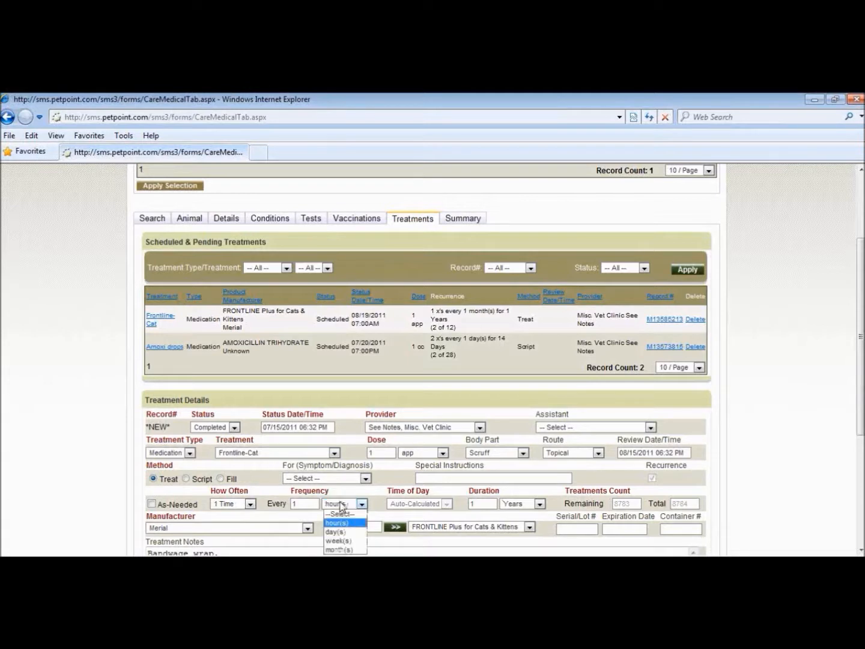
{"action": "left_click", "coordinate": [348, 549]}
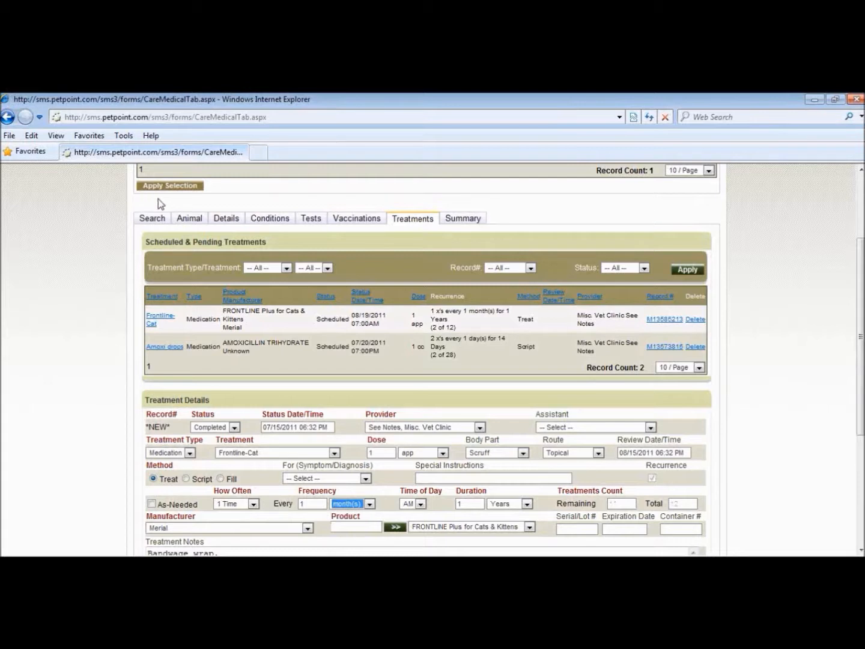
Change the treatment to Strongid (Pyrantel) with a dose of 1.
{"action": "left_click", "coordinate": [187, 479]}
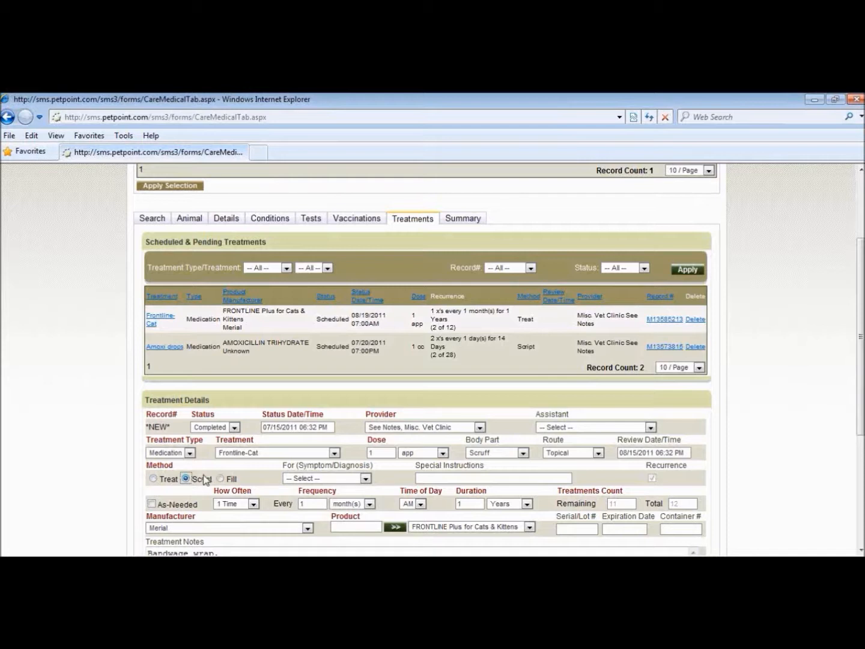
{"action": "left_click", "coordinate": [243, 455]}
{"action": "scroll", "coordinate": [243, 455], "scroll_direction": "down", "scroll_amount": 15}
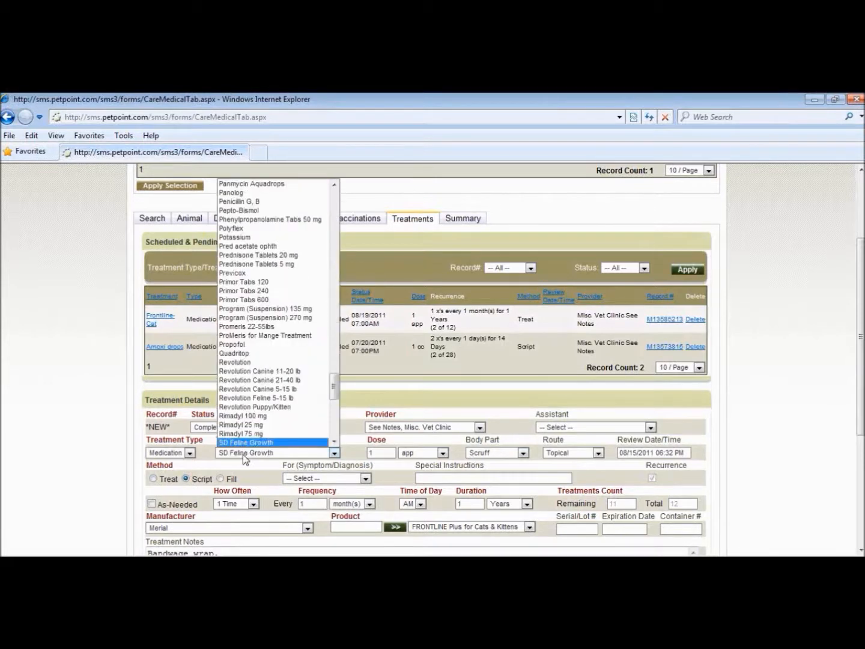
{"action": "left_click", "coordinate": [272, 442]}
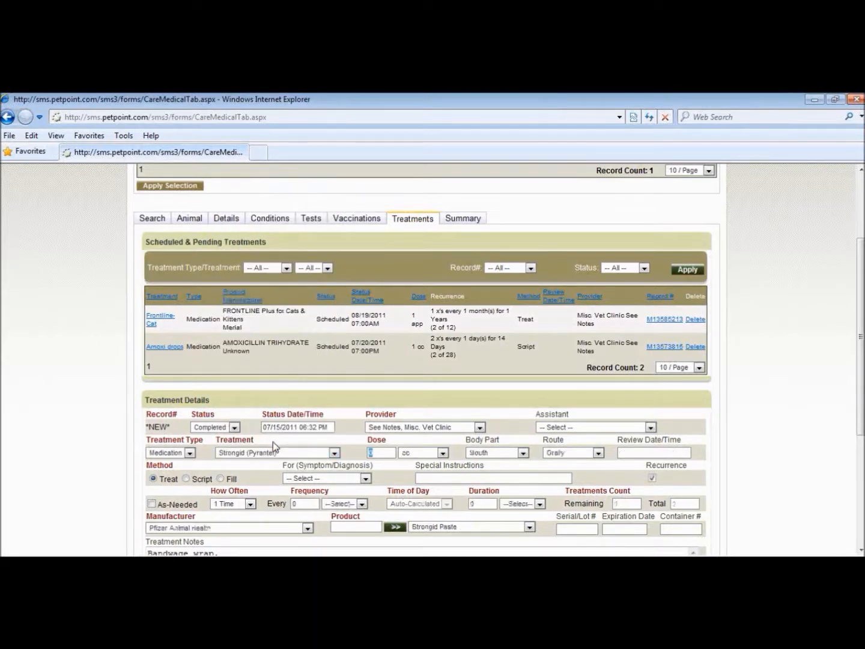
{"action": "type", "text": "1"}
{"action": "key", "text": "Tab"}
Turn off recurrence and append "FAKE EXAM." to the treatment notes.
{"action": "left_click", "coordinate": [651, 478]}
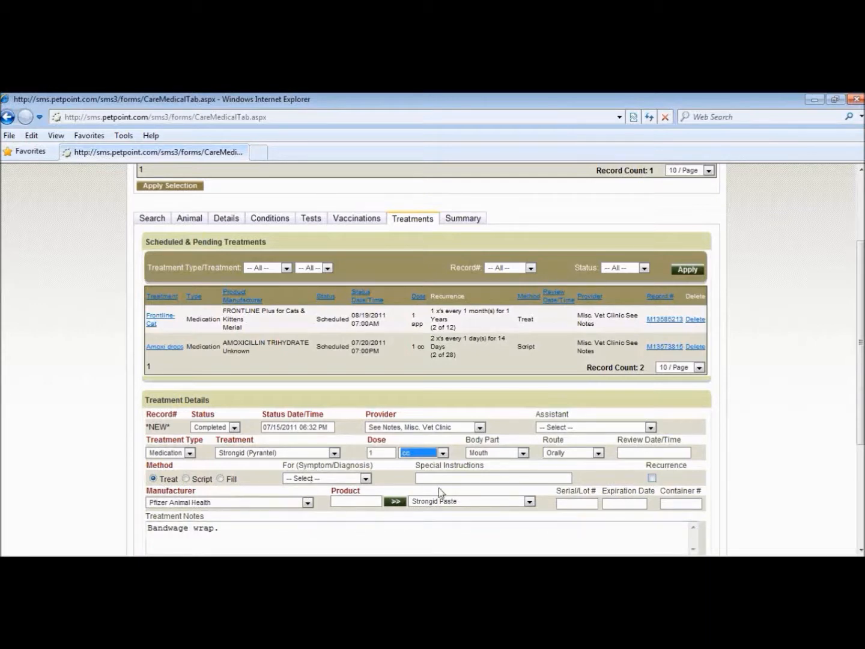
{"action": "left_click", "coordinate": [856, 365]}
{"action": "left_click_drag", "start_coordinate": [862, 414], "coordinate": [862, 464]}
{"action": "left_click", "coordinate": [546, 451]}
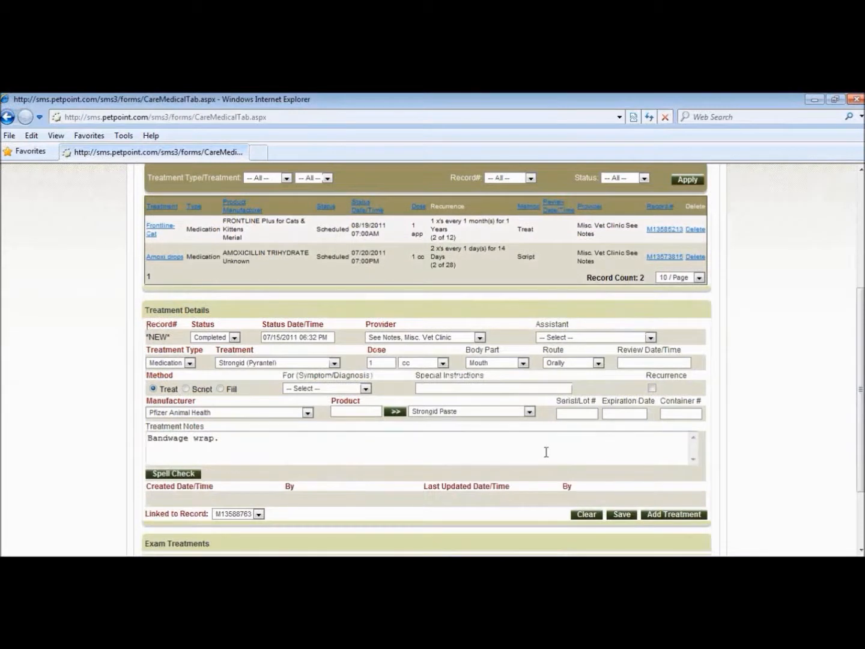
{"action": "type", "text": "FAKE EXAM."}
Add the treatment to the exam and go to the exam summary.
{"action": "left_click", "coordinate": [688, 515]}
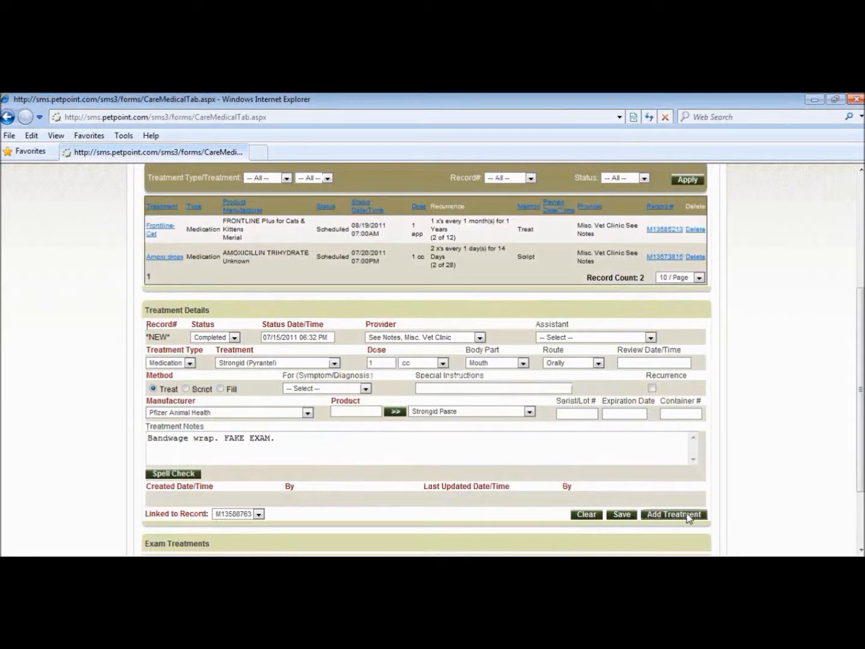
{"action": "left_click_drag", "start_coordinate": [860, 397], "coordinate": [860, 342]}
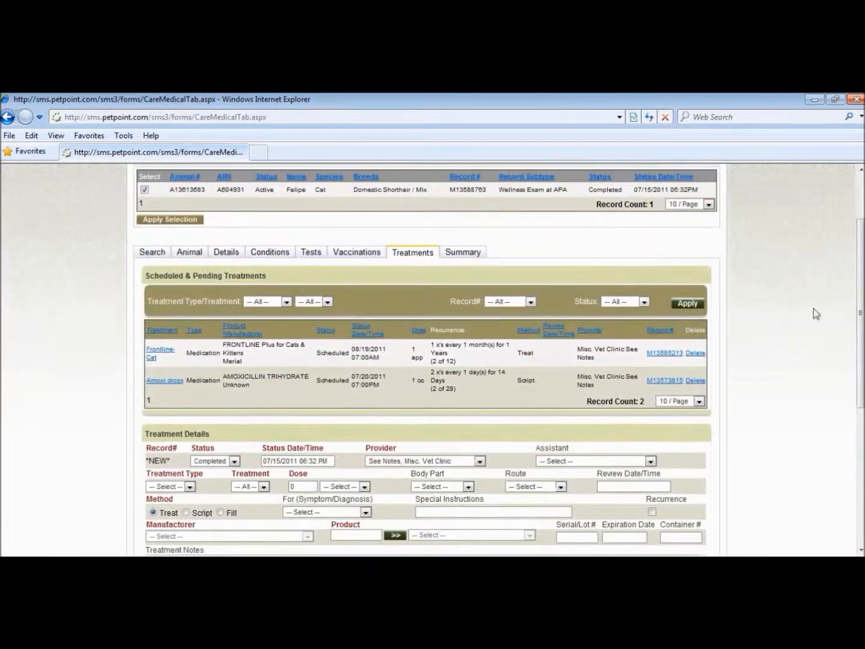
{"action": "left_click_drag", "start_coordinate": [860, 367], "coordinate": [844, 488]}
{"action": "left_click", "coordinate": [192, 511]}
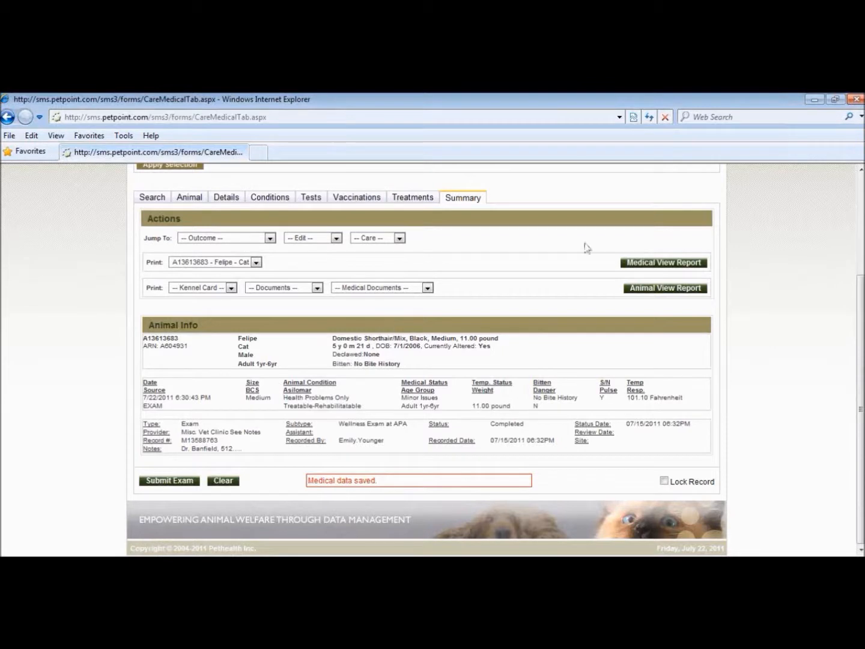
Open the Medical View Report for the animal.
{"action": "left_click", "coordinate": [630, 265]}
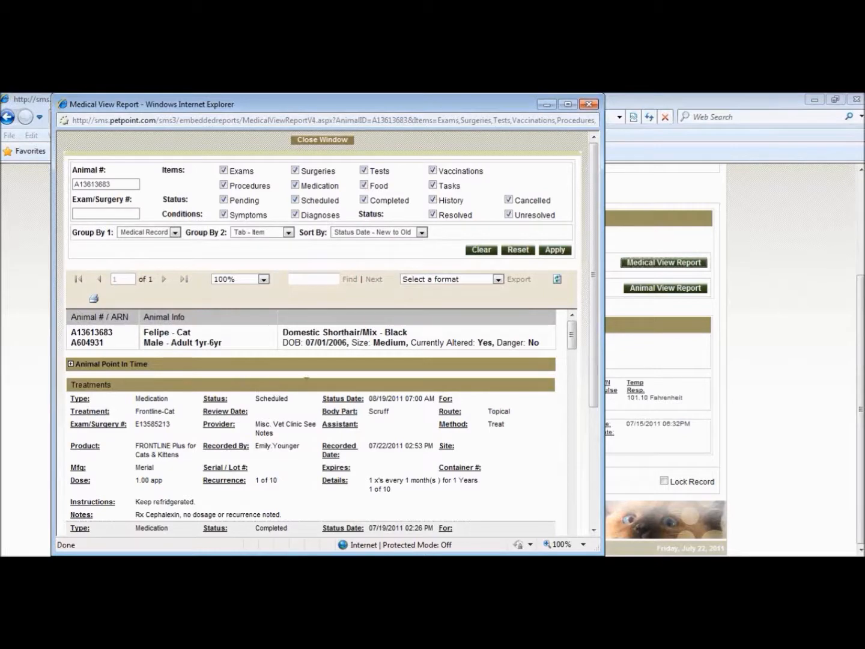
{"action": "left_click_drag", "start_coordinate": [596, 356], "coordinate": [596, 388]}
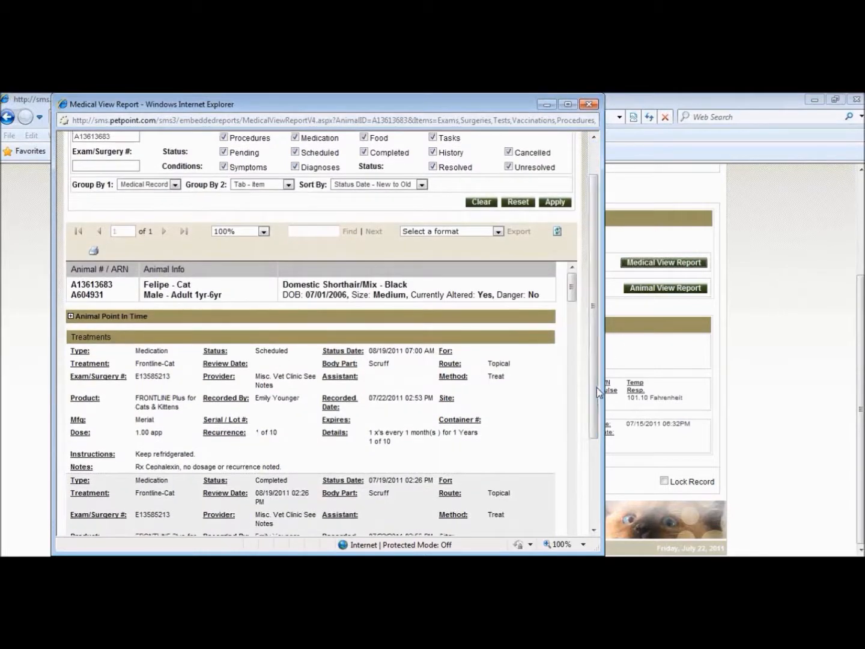
{"action": "left_click_drag", "start_coordinate": [573, 297], "coordinate": [592, 309]}
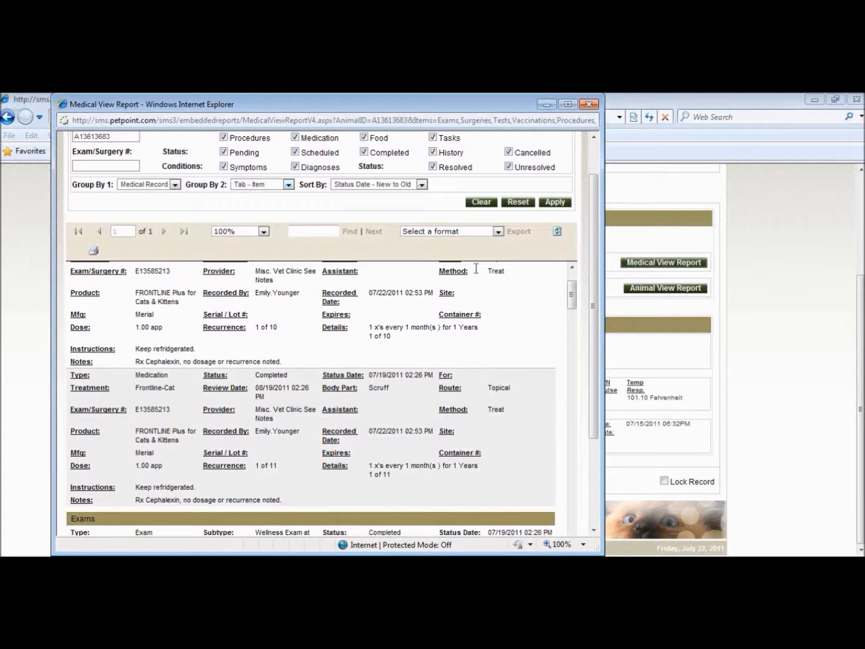
{"action": "scroll", "coordinate": [574, 295], "scroll_direction": "up", "scroll_amount": 3}
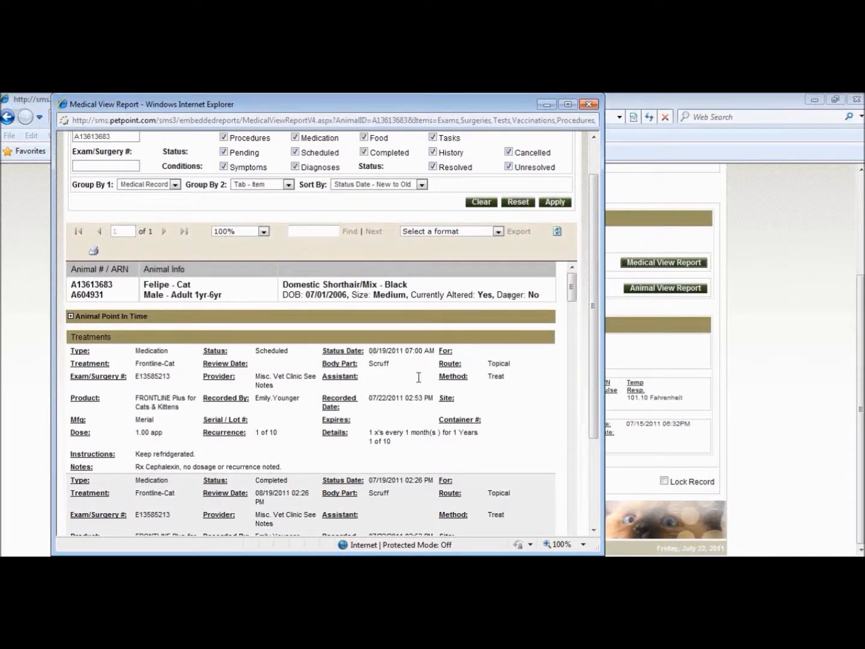
{"action": "scroll", "coordinate": [596, 339], "scroll_direction": "up", "scroll_amount": 2}
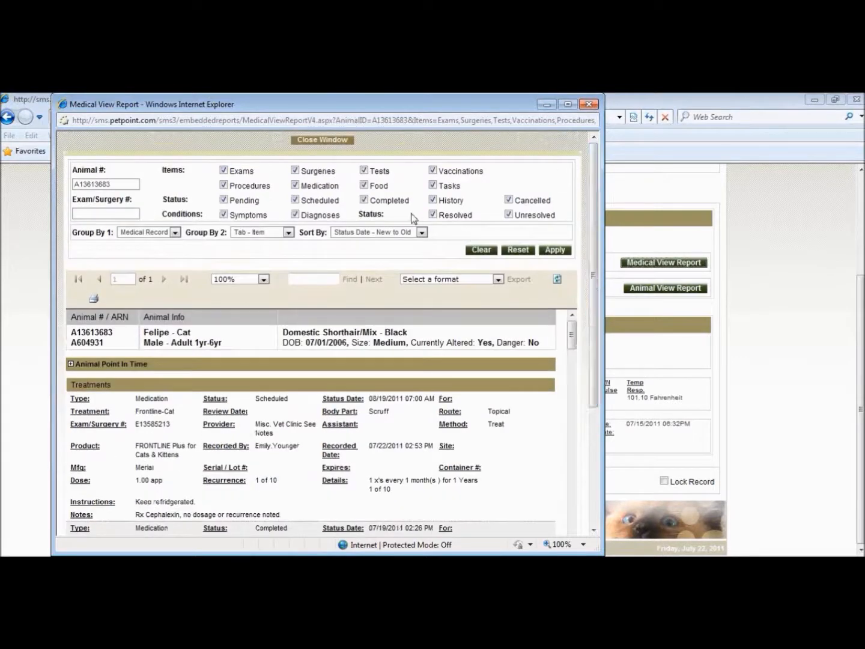
Filter the report to leave out Pending and Scheduled items.
{"action": "left_click", "coordinate": [295, 199]}
{"action": "left_click", "coordinate": [223, 199]}
{"action": "left_click", "coordinate": [559, 251]}
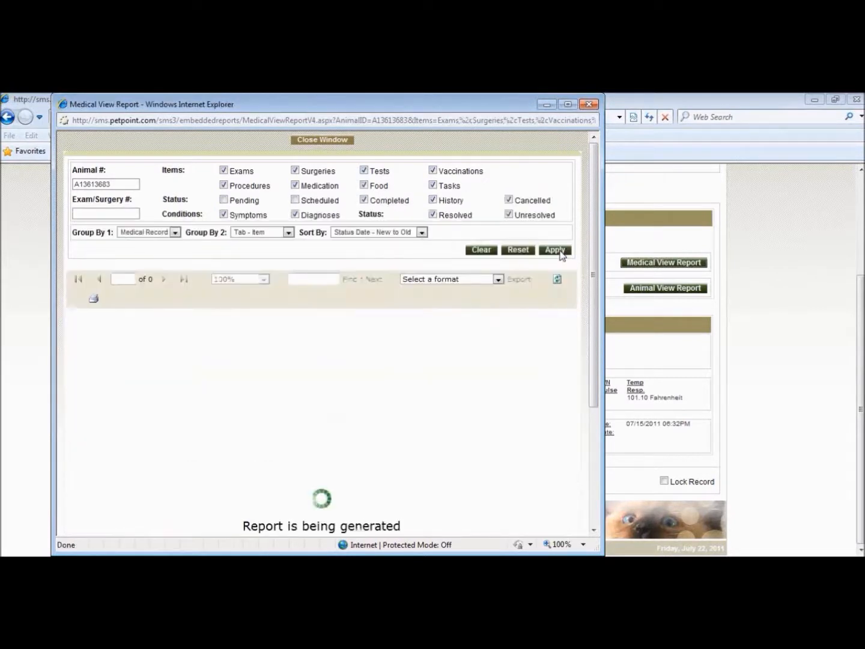
Scroll through the report to review the exam, vaccination and treatment entries.
{"action": "left_click", "coordinate": [498, 280]}
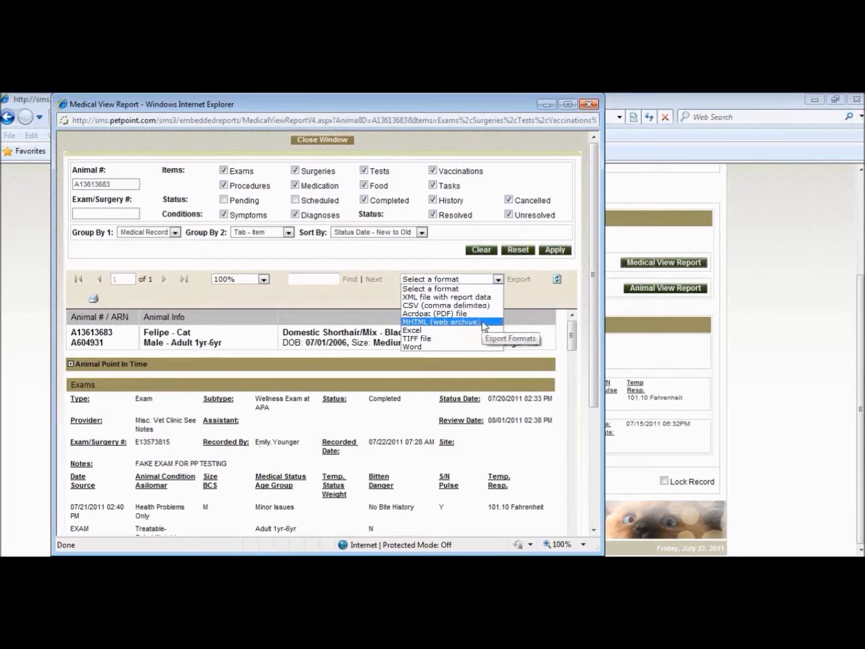
{"action": "left_click", "coordinate": [538, 296]}
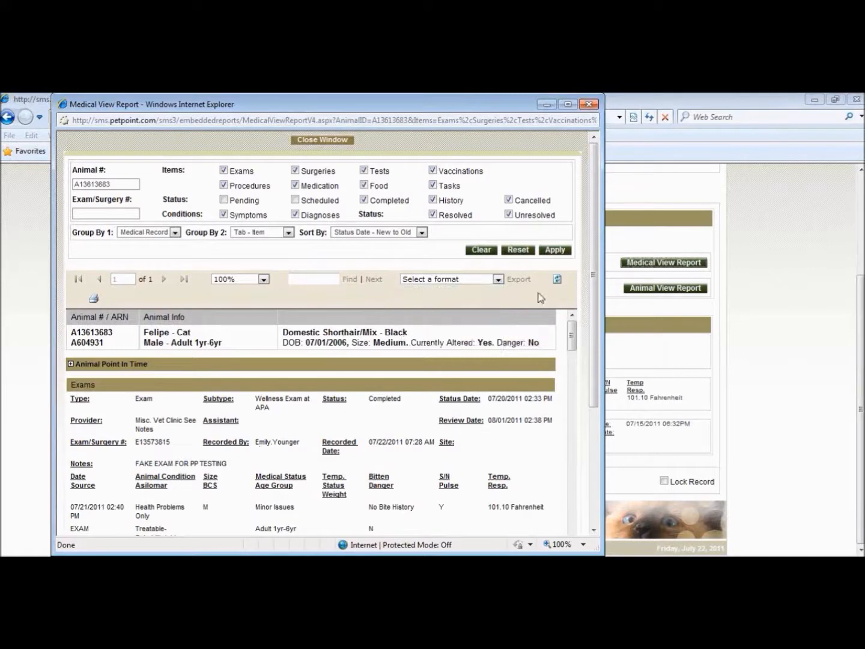
{"action": "left_click_drag", "start_coordinate": [594, 295], "coordinate": [594, 349]}
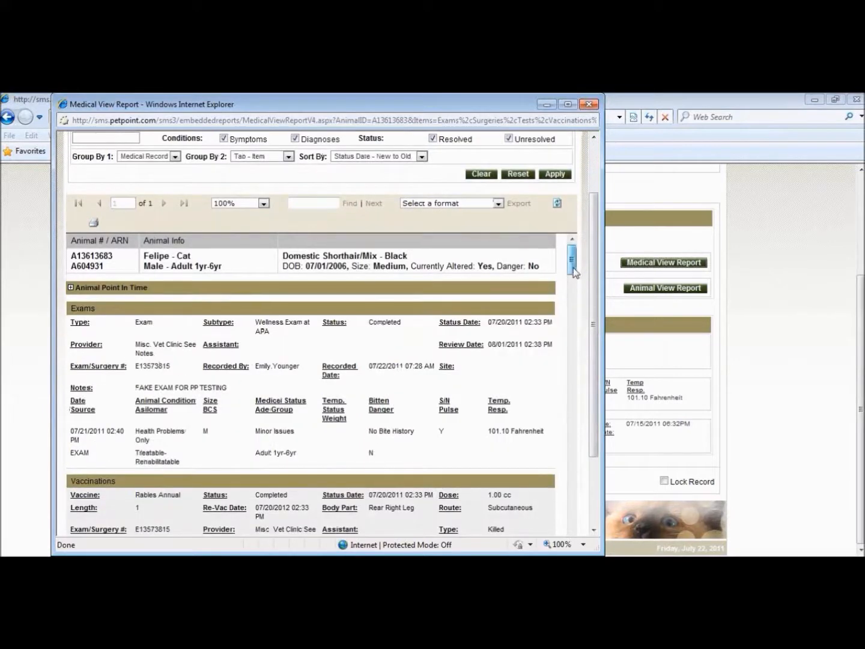
{"action": "scroll", "coordinate": [572, 274], "scroll_direction": "down", "scroll_amount": 1}
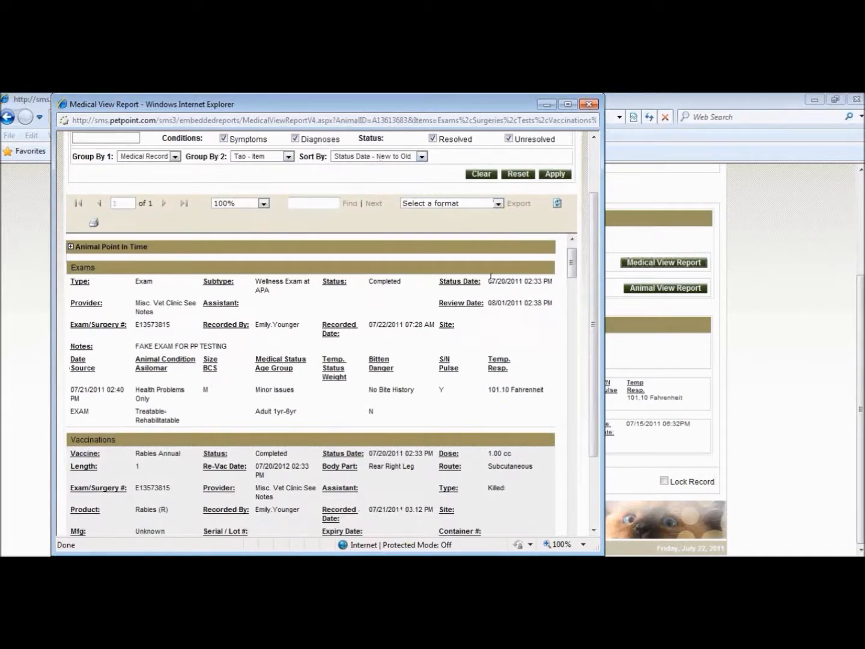
{"action": "left_click_drag", "start_coordinate": [489, 281], "coordinate": [532, 281]}
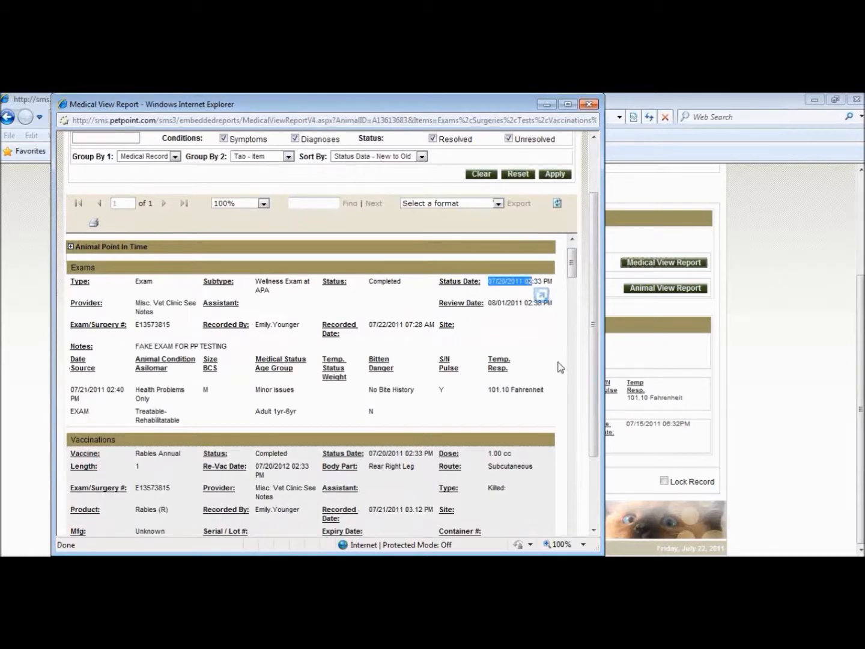
{"action": "left_click_drag", "start_coordinate": [571, 265], "coordinate": [574, 286]}
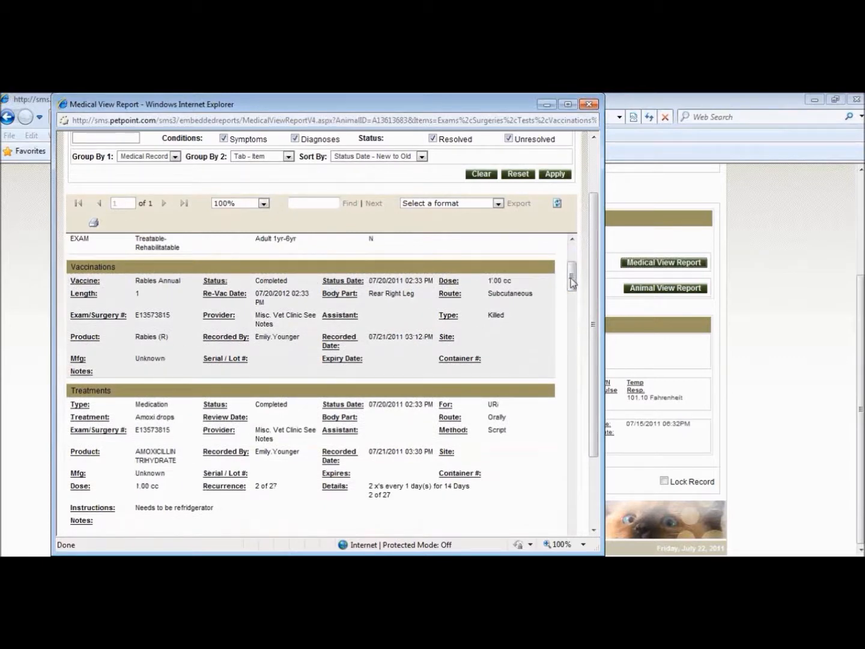
{"action": "left_click_drag", "start_coordinate": [572, 279], "coordinate": [597, 486]}
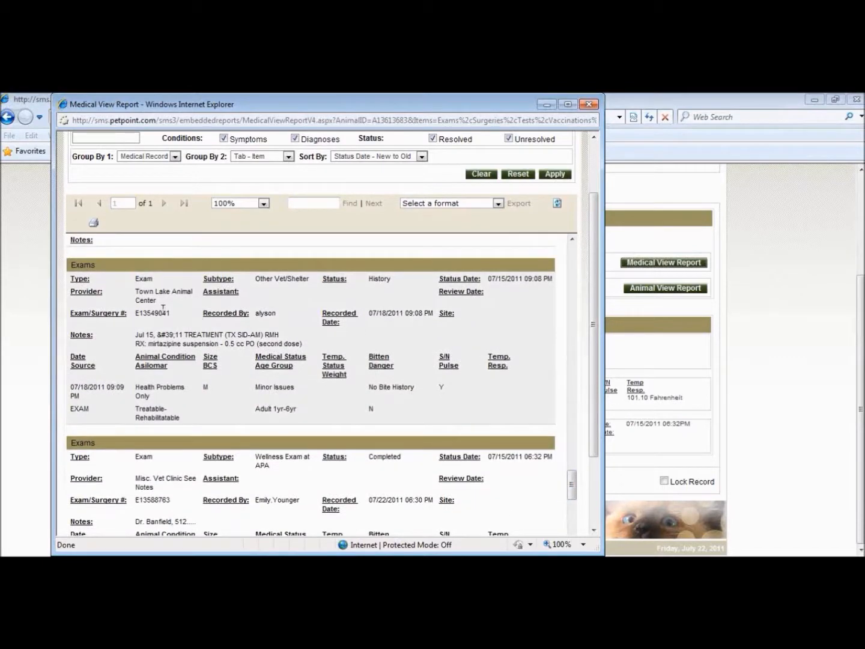
{"action": "left_click_drag", "start_coordinate": [597, 421], "coordinate": [596, 489]}
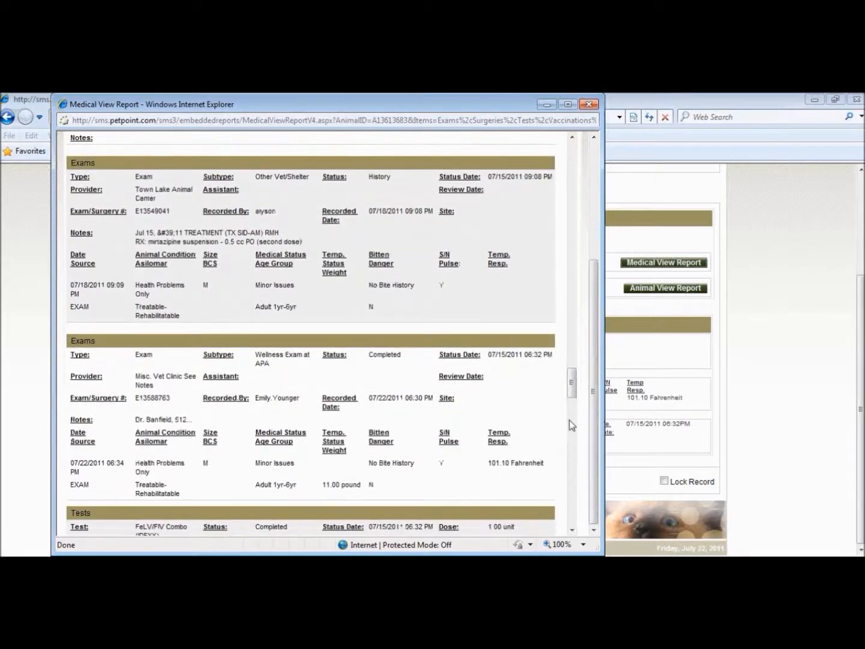
{"action": "left_click_drag", "start_coordinate": [571, 398], "coordinate": [572, 413]}
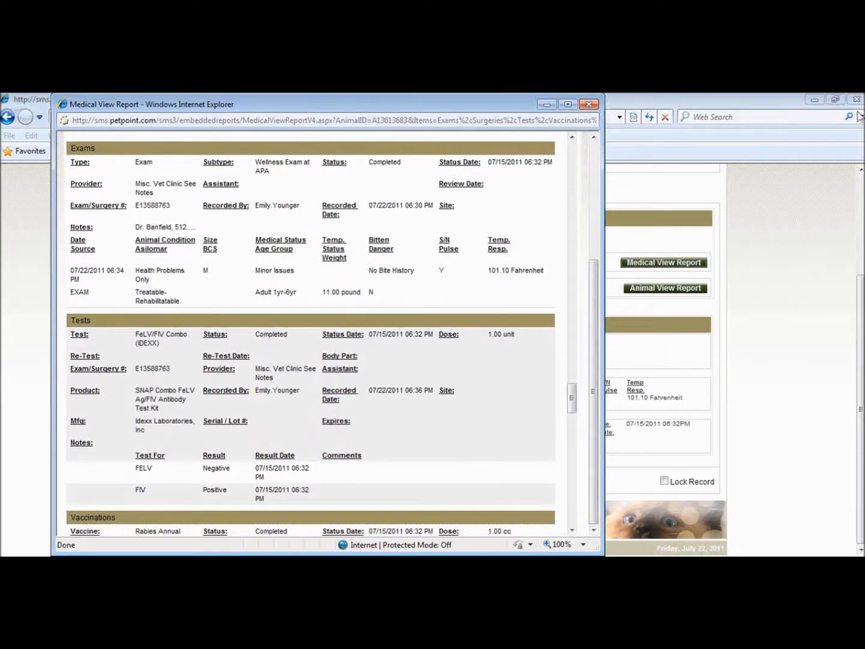
Review the FeLV/FIV test, vaccination and Strongid treatment entries, then close the report window.
{"action": "left_click", "coordinate": [835, 117]}
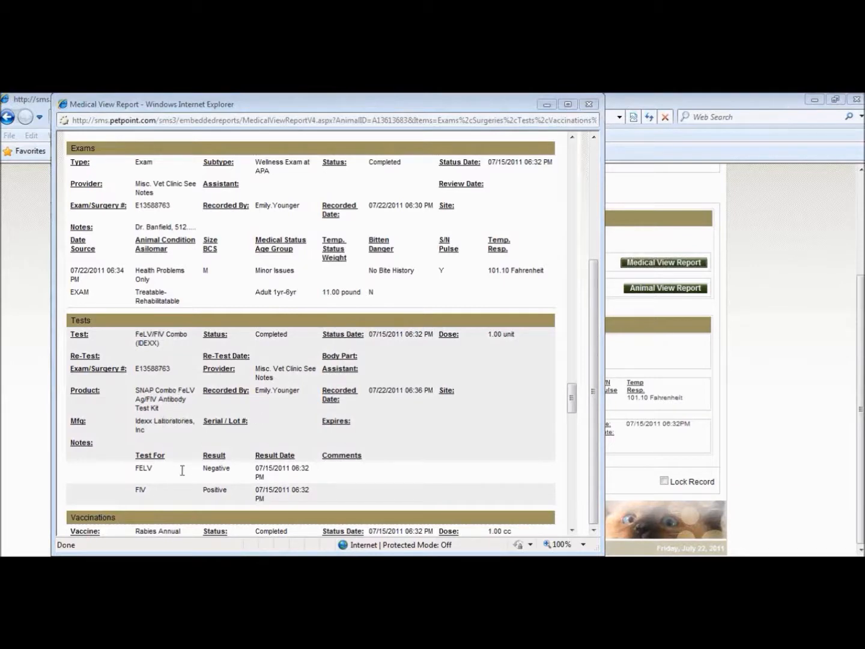
{"action": "left_click_drag", "start_coordinate": [571, 406], "coordinate": [568, 427]}
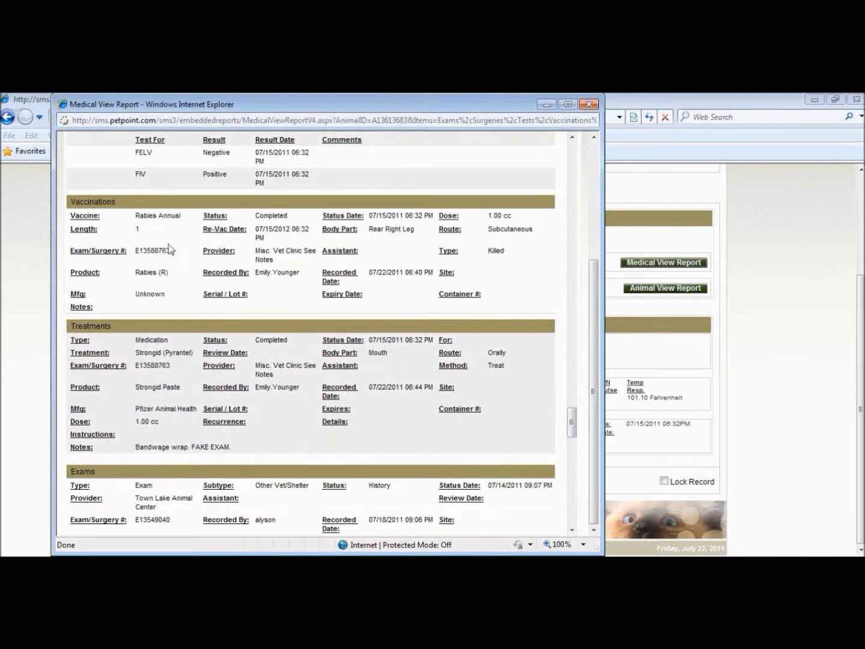
{"action": "left_click_drag", "start_coordinate": [370, 216], "coordinate": [414, 216]}
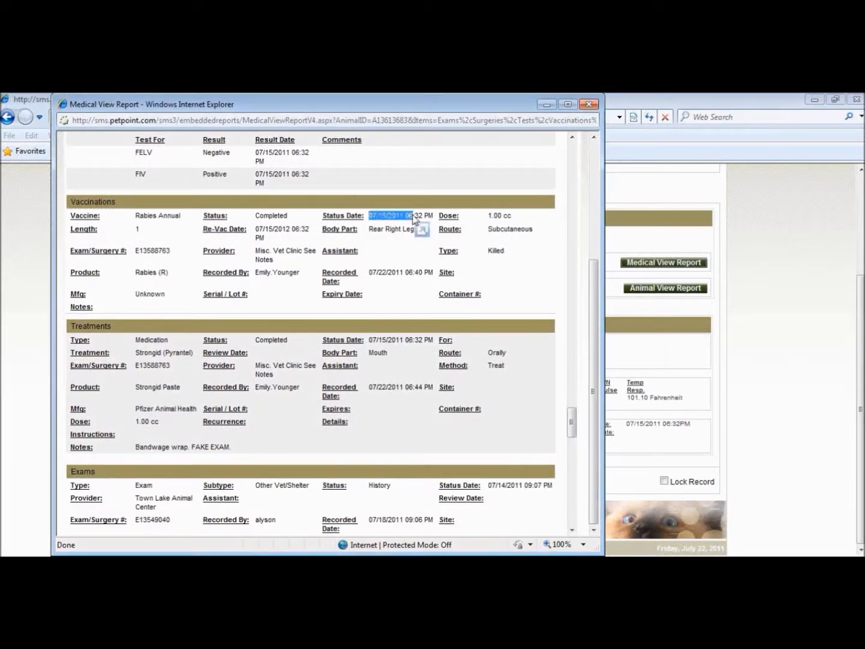
{"action": "left_click_drag", "start_coordinate": [369, 340], "coordinate": [404, 340]}
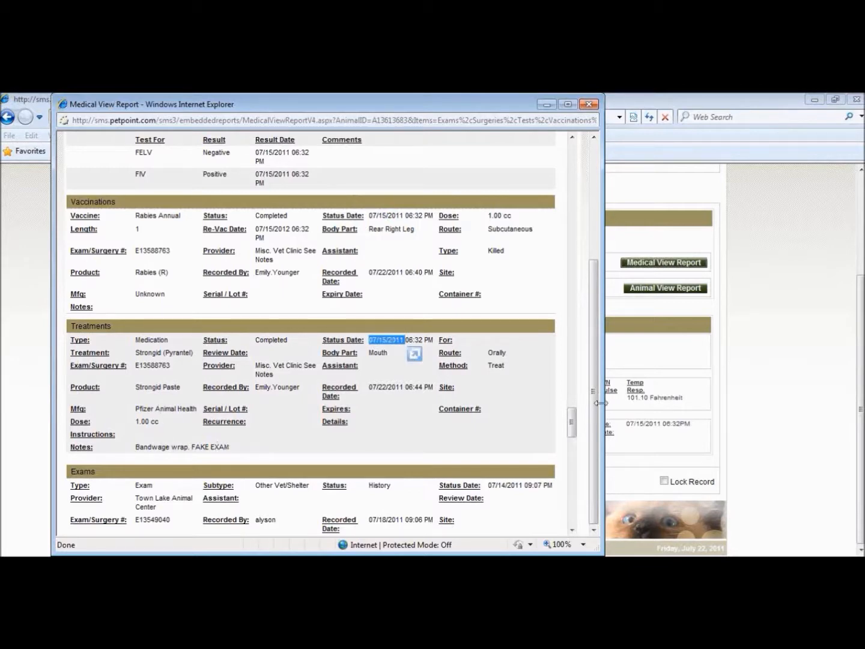
{"action": "left_click", "coordinate": [588, 104]}
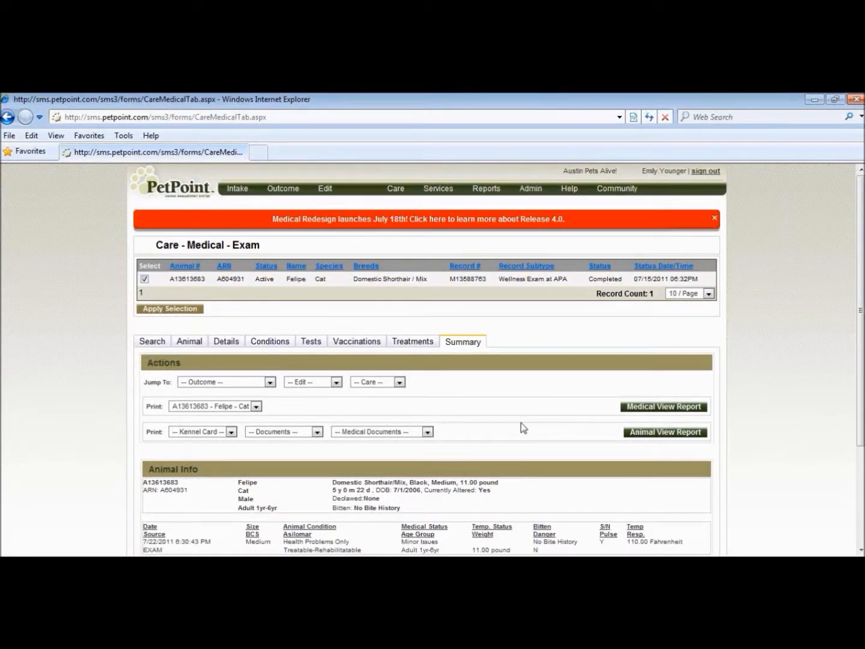
Open the Vaccination Report from the medical documents list.
{"action": "left_click", "coordinate": [428, 432]}
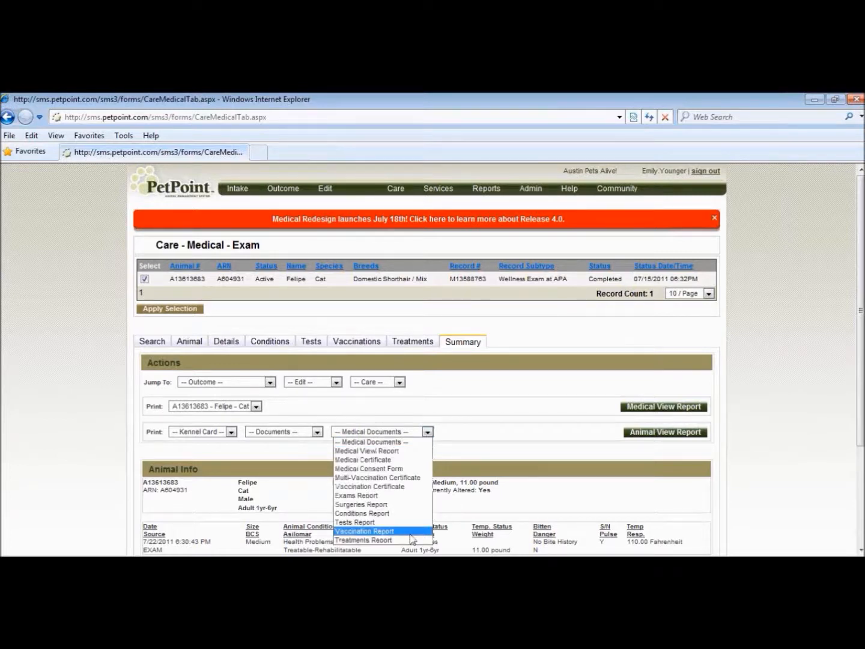
{"action": "left_click", "coordinate": [384, 531]}
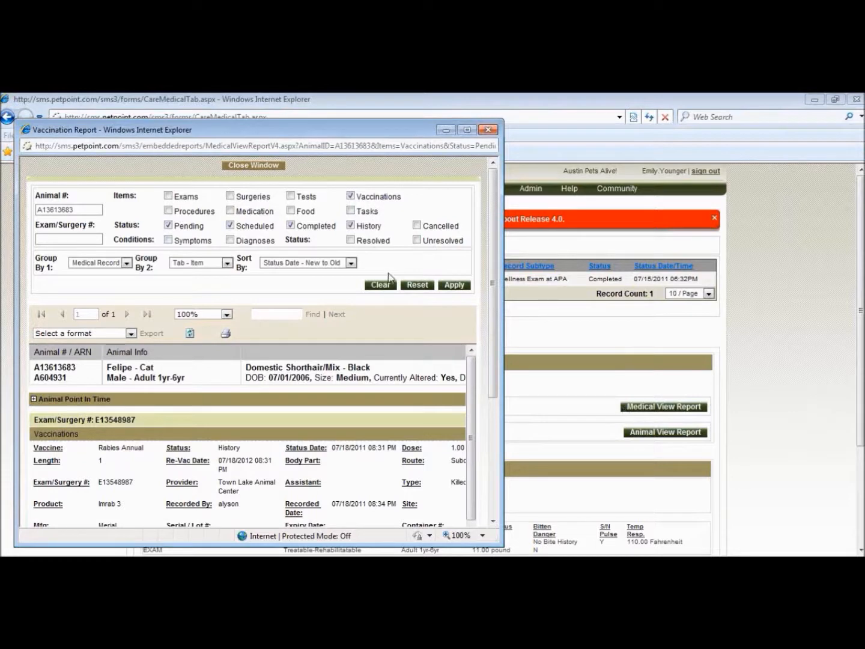
Close the Vaccination Report window and open the internal Kennel Card report for the animal.
{"action": "left_click", "coordinate": [350, 196]}
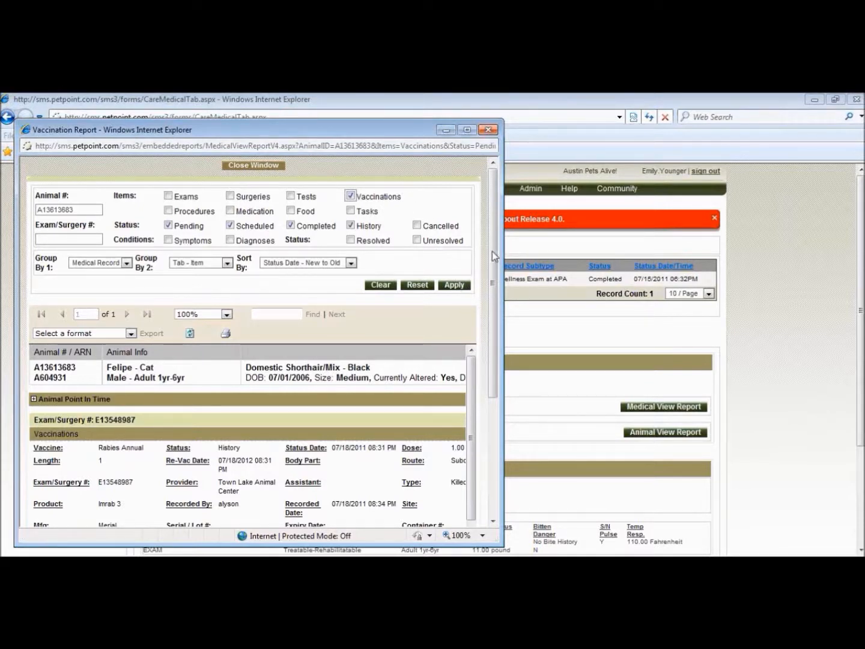
{"action": "left_click", "coordinate": [491, 131]}
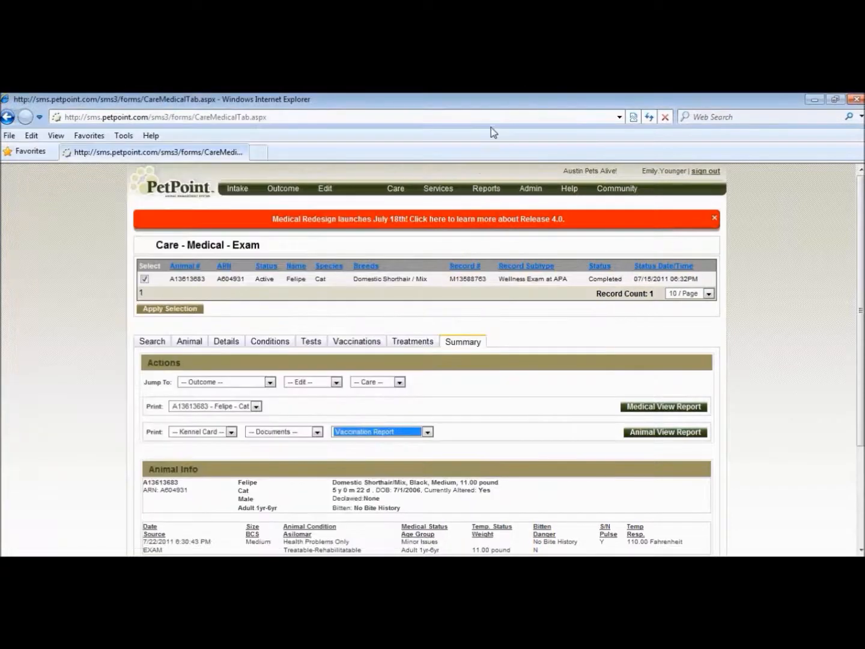
{"action": "left_click", "coordinate": [529, 450]}
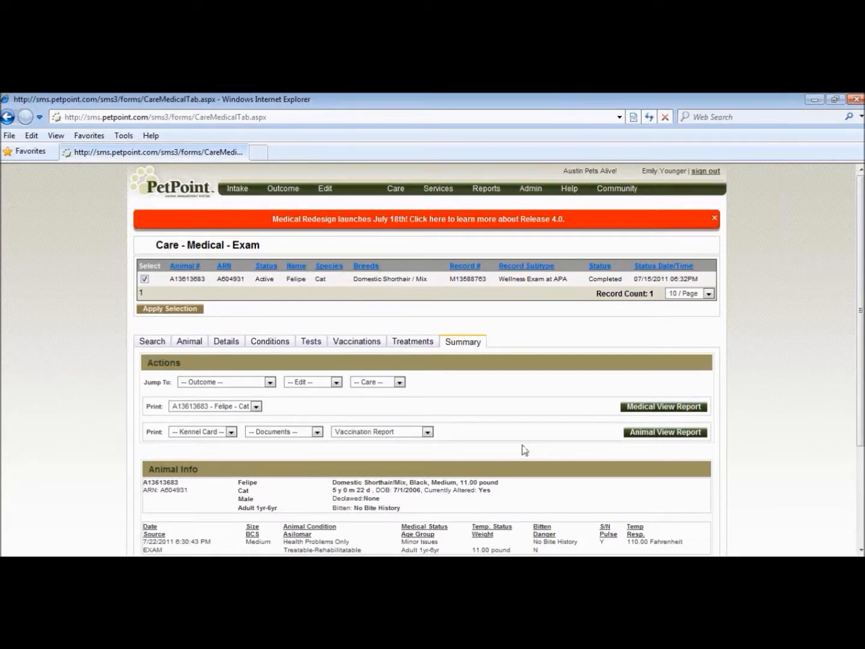
{"action": "left_click", "coordinate": [204, 433]}
{"action": "left_click", "coordinate": [208, 452]}
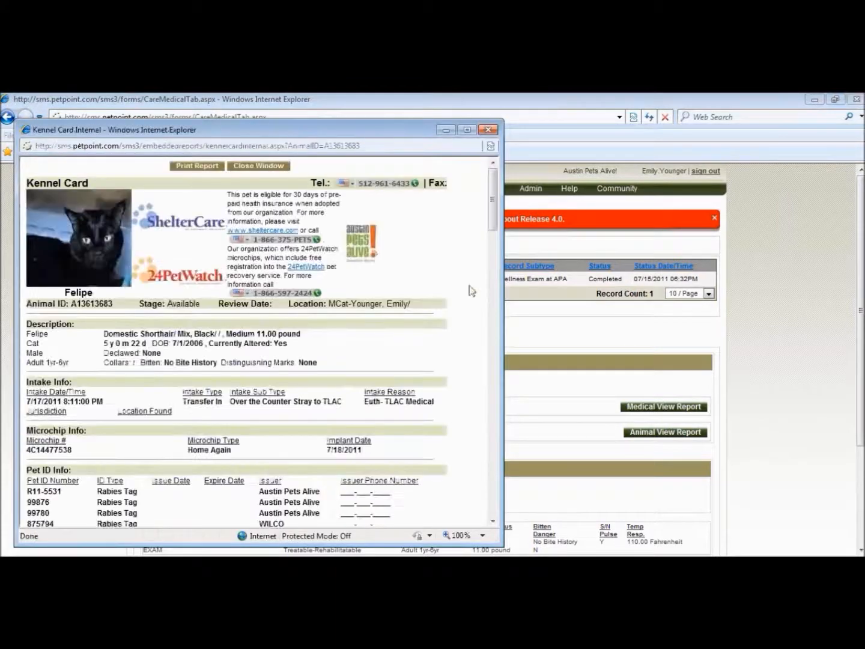
Review the wellness exam's treatment, vaccine, FeLV/FIV test results and exam notes in the Kennel Card, then close it.
{"action": "left_click_drag", "start_coordinate": [494, 219], "coordinate": [495, 289]}
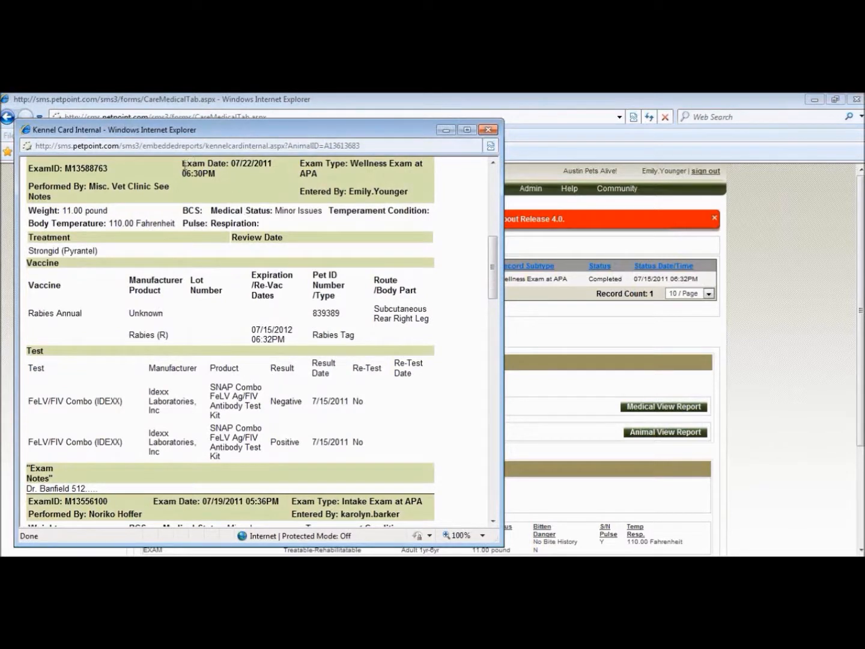
{"action": "left_click_drag", "start_coordinate": [185, 164], "coordinate": [274, 167]}
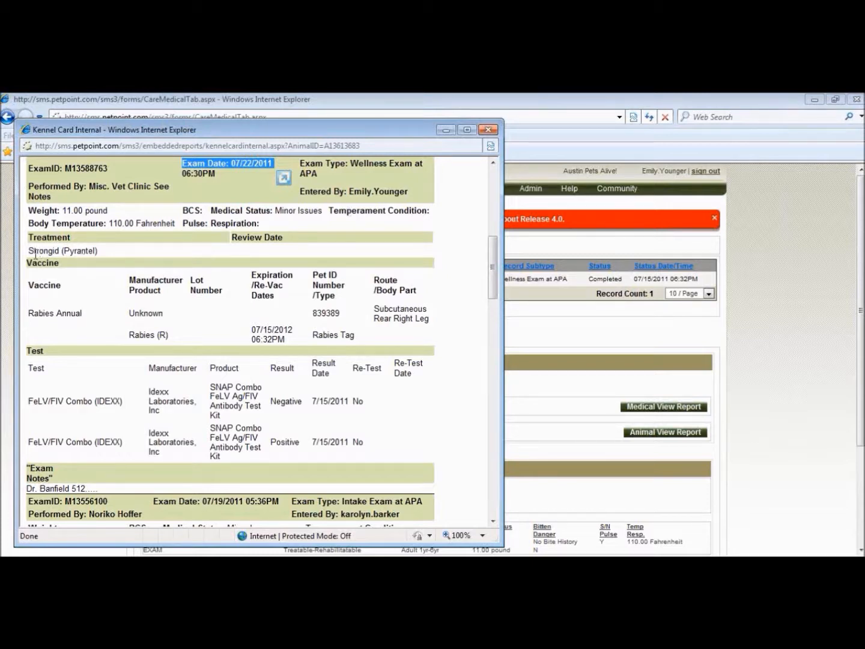
{"action": "left_click_drag", "start_coordinate": [126, 246], "coordinate": [146, 246]}
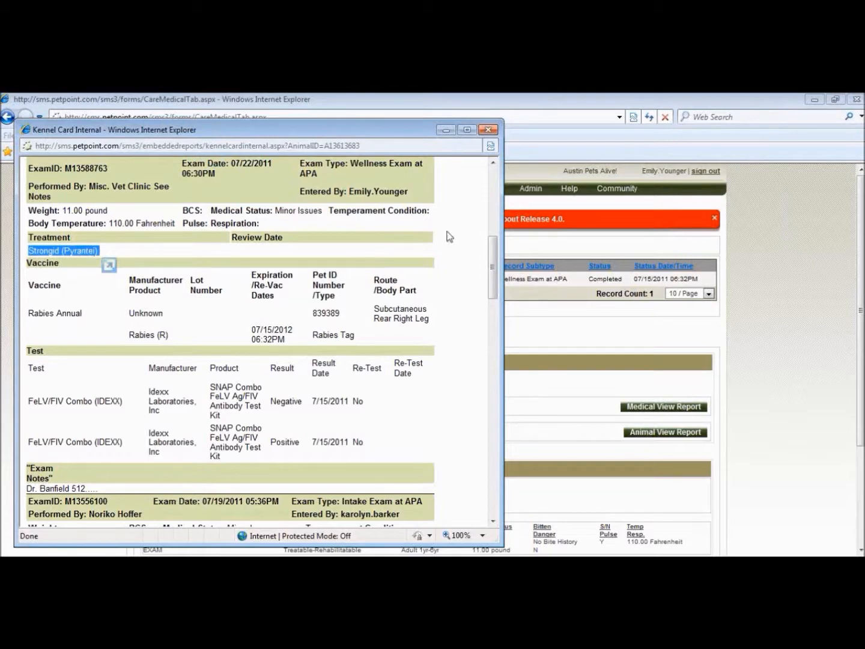
{"action": "mouse_move", "coordinate": [494, 251]}
{"action": "left_mouse_down"}
{"action": "mouse_move", "coordinate": [495, 259]}
{"action": "mouse_move", "coordinate": [494, 246]}
{"action": "left_mouse_up"}
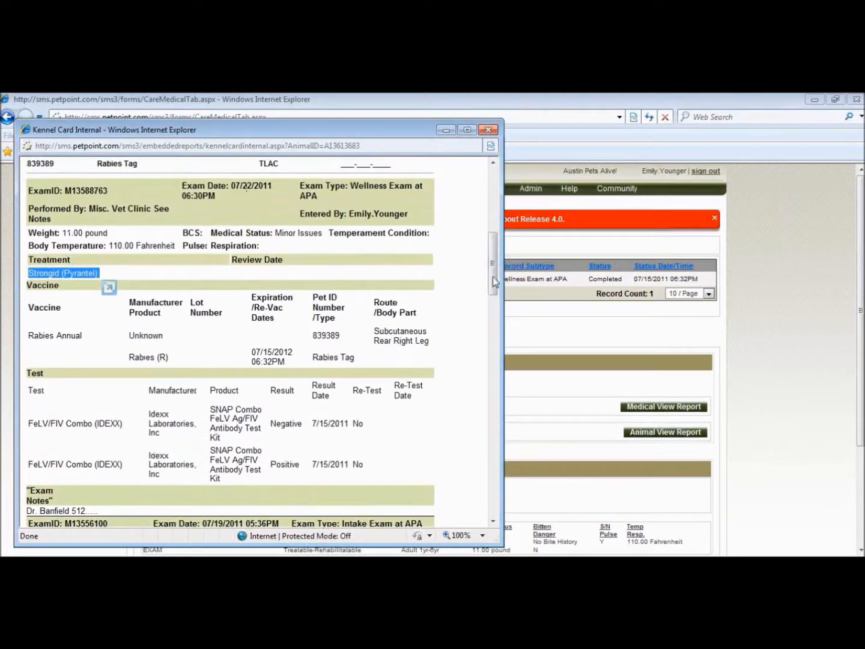
{"action": "left_click_drag", "start_coordinate": [494, 283], "coordinate": [503, 339]}
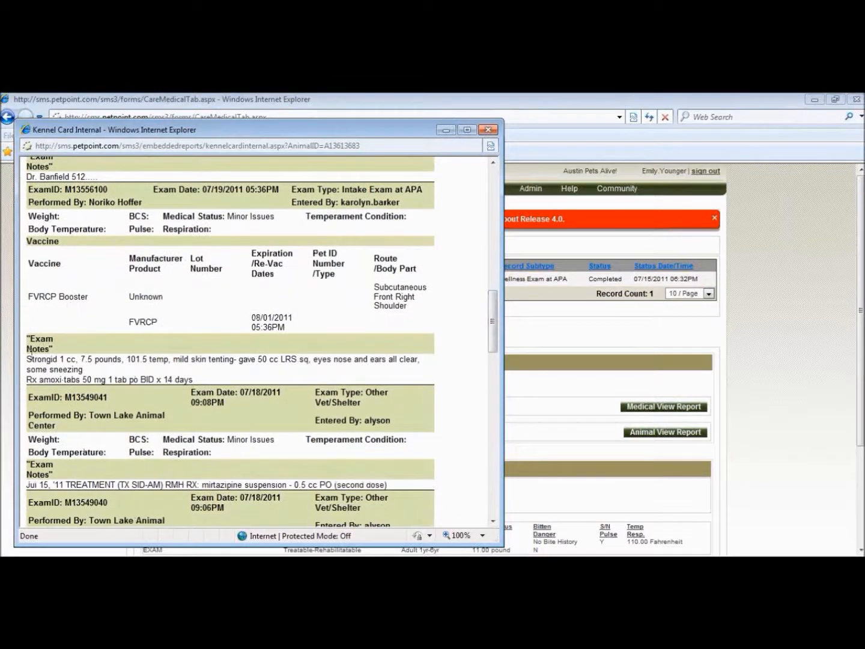
{"action": "left_click_drag", "start_coordinate": [27, 359], "coordinate": [192, 382]}
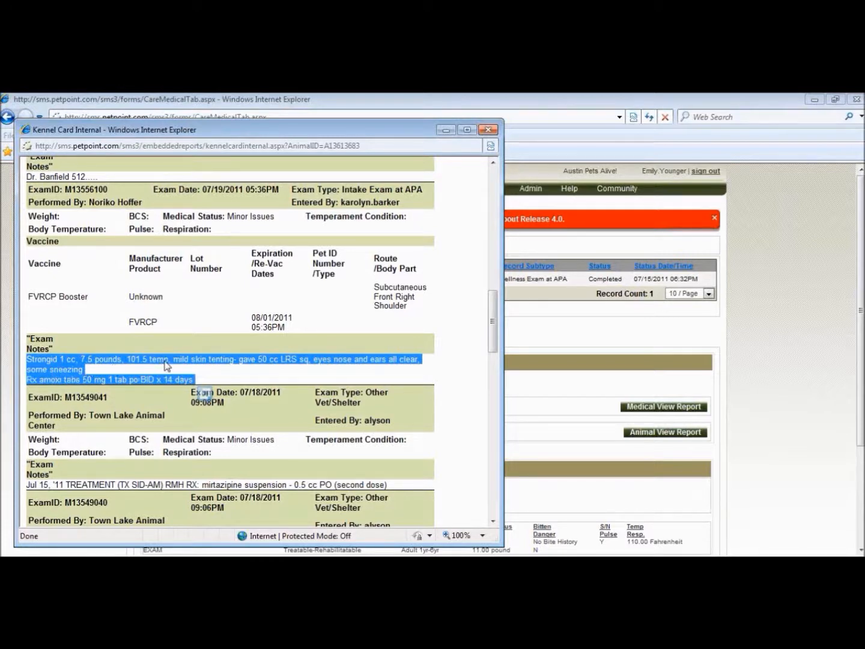
{"action": "left_click", "coordinate": [489, 130]}
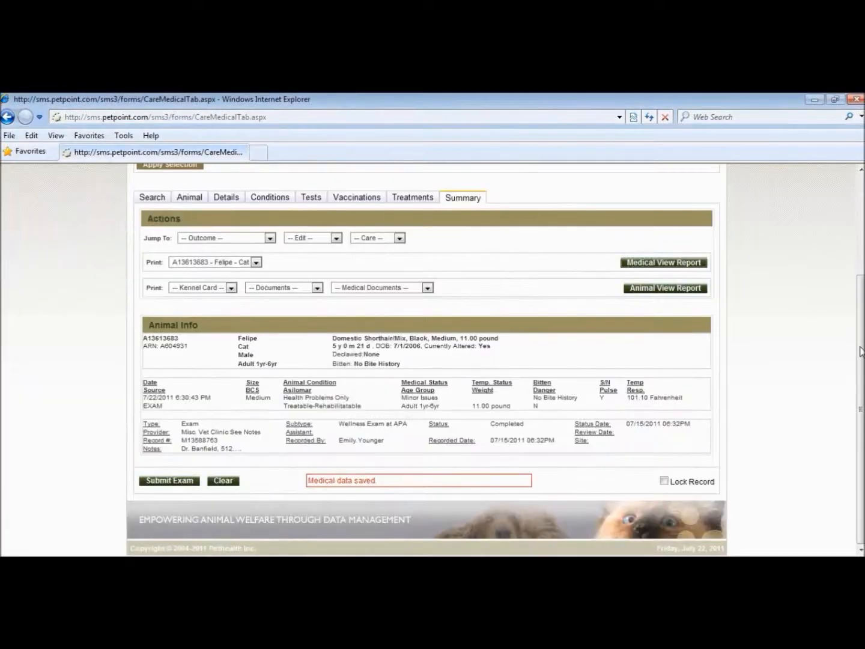
Return to the exam search and start creating a new Exam record.
{"action": "left_click_drag", "start_coordinate": [861, 347], "coordinate": [860, 288]}
{"action": "left_click", "coordinate": [154, 284]}
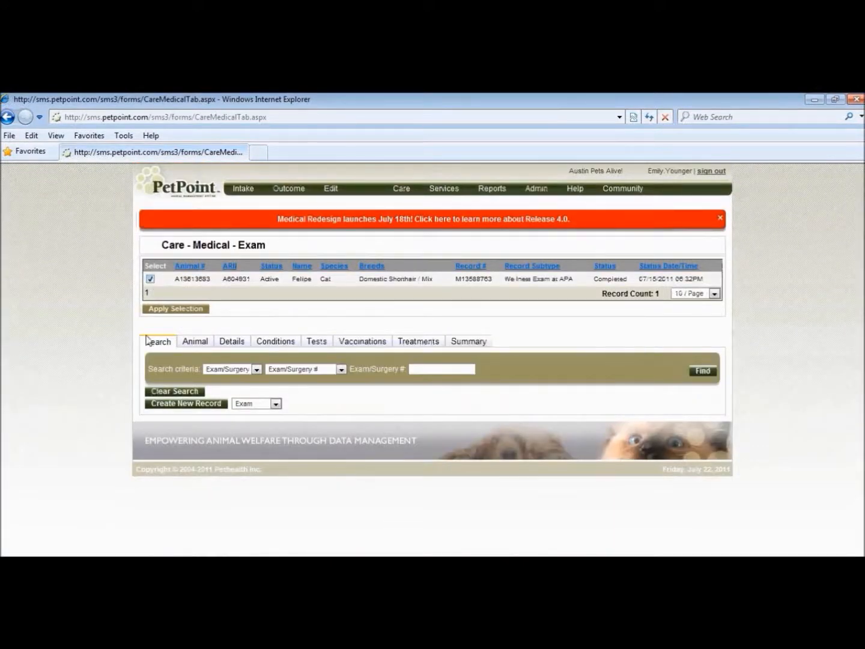
{"action": "left_click", "coordinate": [217, 403]}
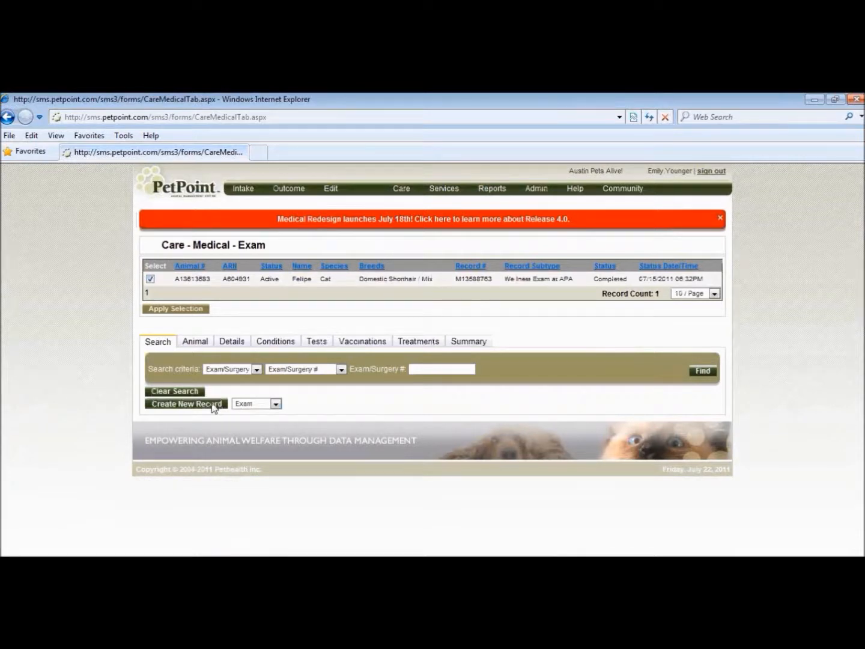